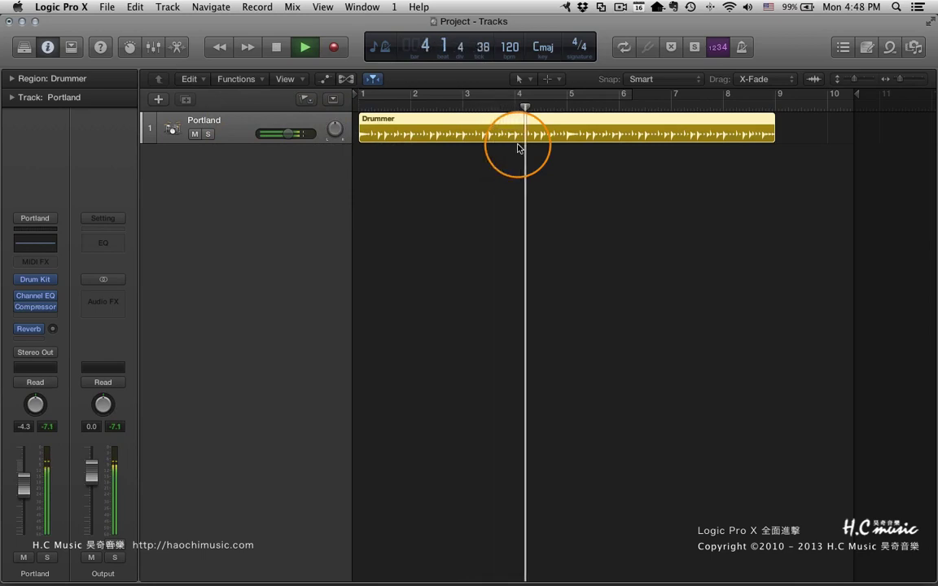
- Stop playback and return the playhead to the start of the project
{"action": "key", "text": "space"}
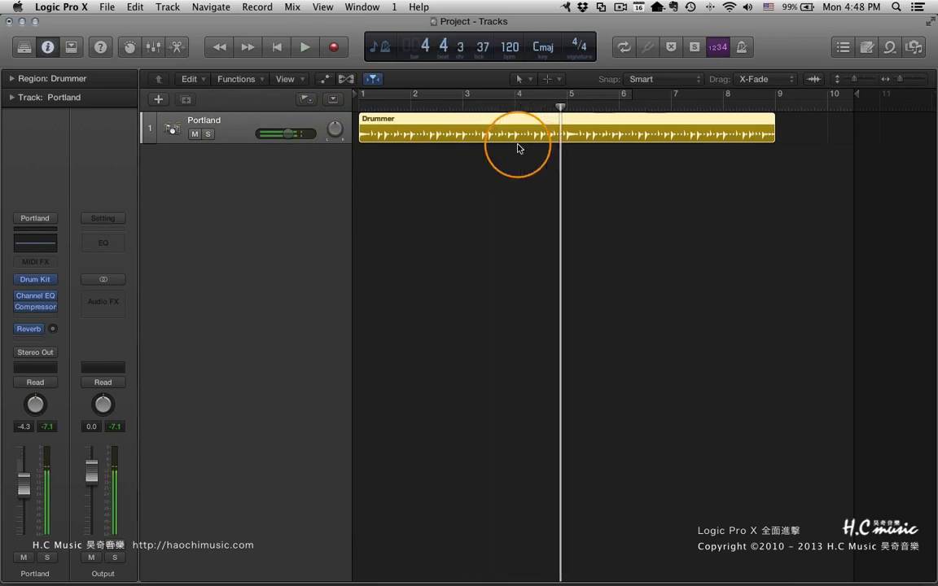
{"action": "key", "text": "Return"}
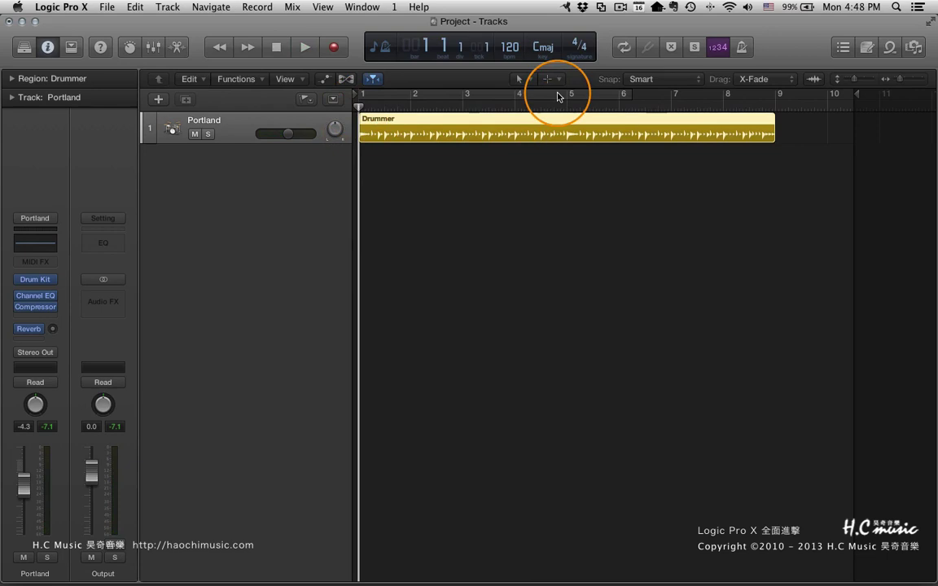
- Review the settings for exporting the Portland track as an audio file, and close them without exporting
{"action": "left_click", "coordinate": [107, 7]}
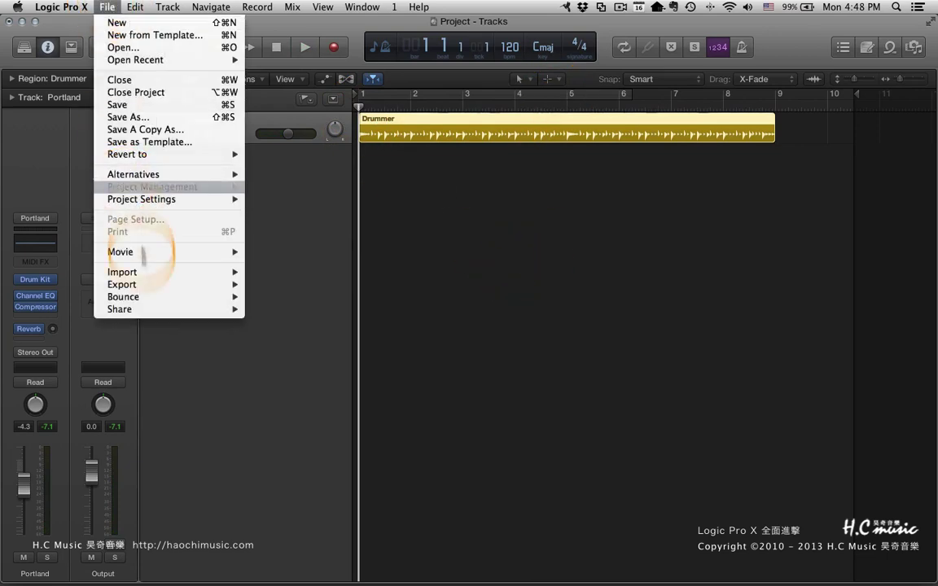
{"action": "mouse_move", "coordinate": [152, 284]}
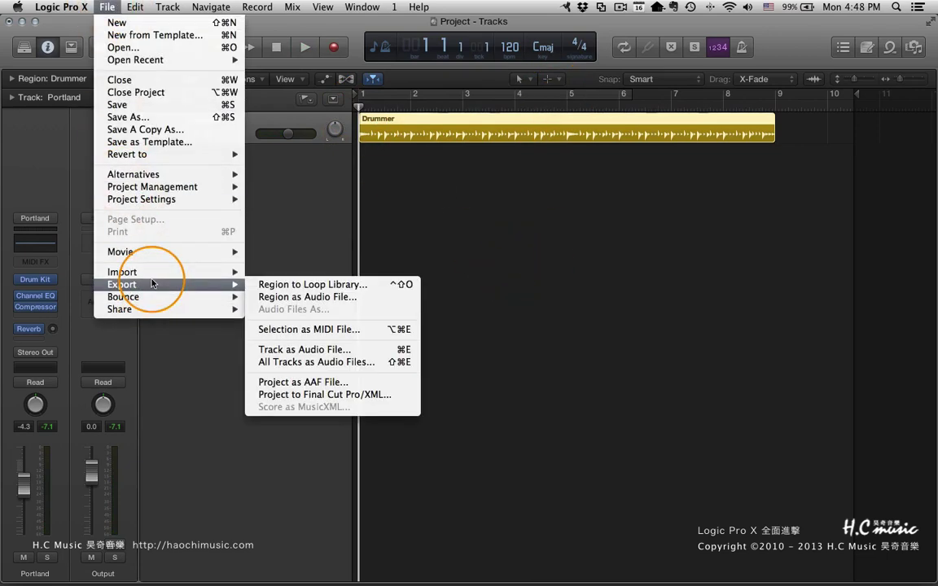
{"action": "left_click", "coordinate": [338, 350]}
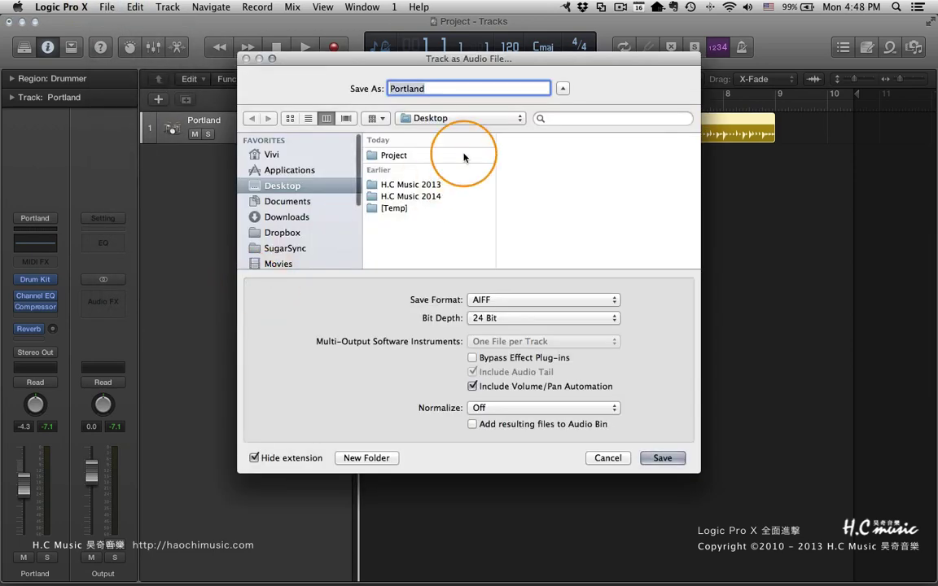
{"action": "left_click", "coordinate": [607, 458]}
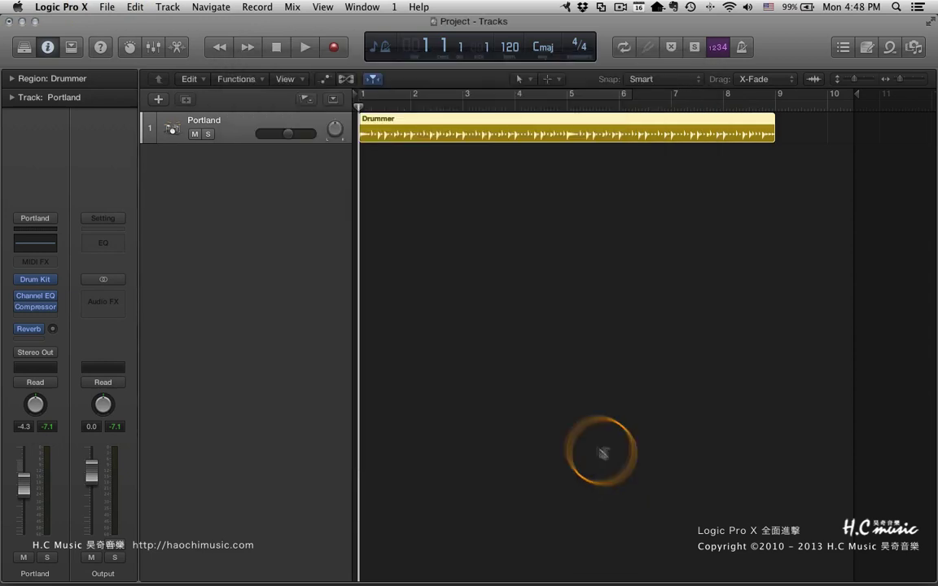
- Review the settings for exporting all tracks as audio files, and cancel the export
{"action": "left_click", "coordinate": [106, 7]}
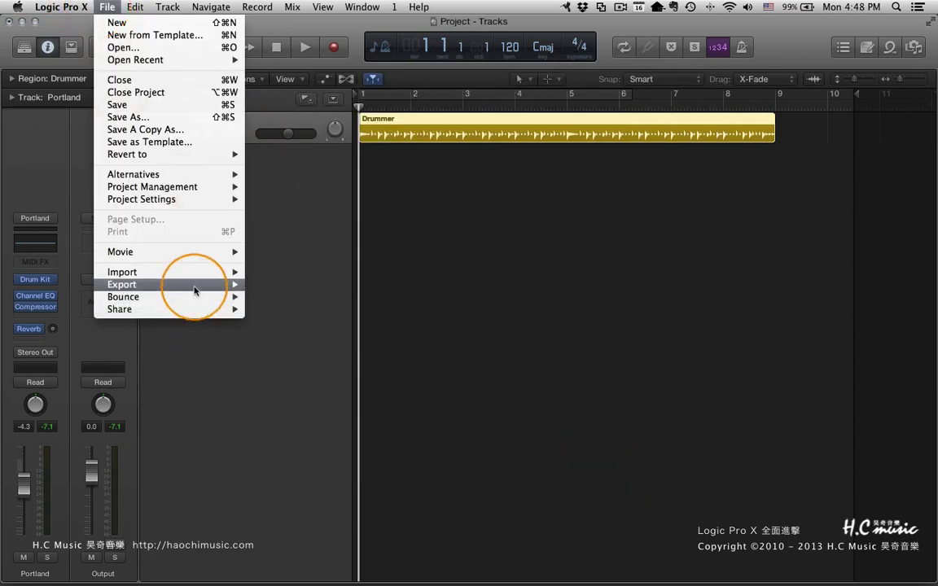
{"action": "mouse_move", "coordinate": [196, 287]}
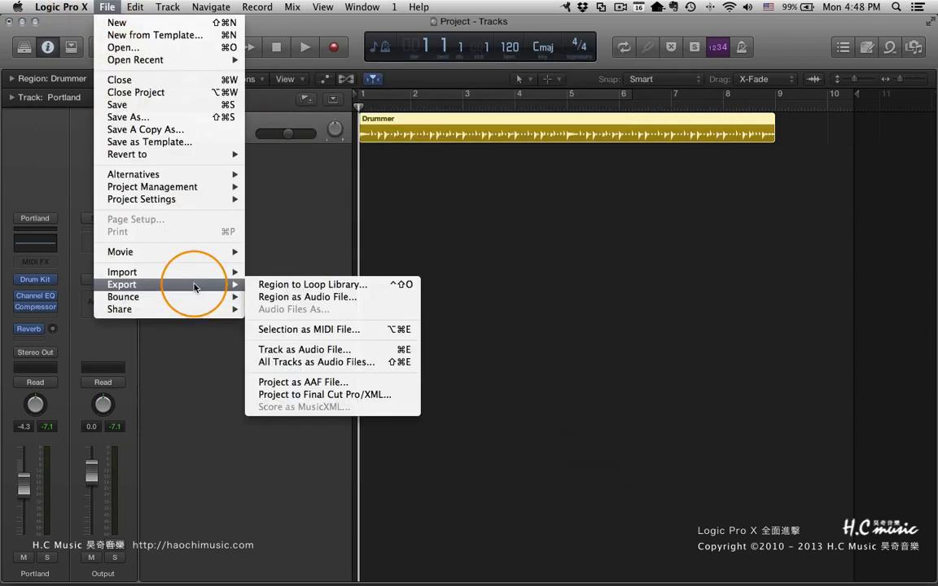
{"action": "left_click", "coordinate": [306, 364]}
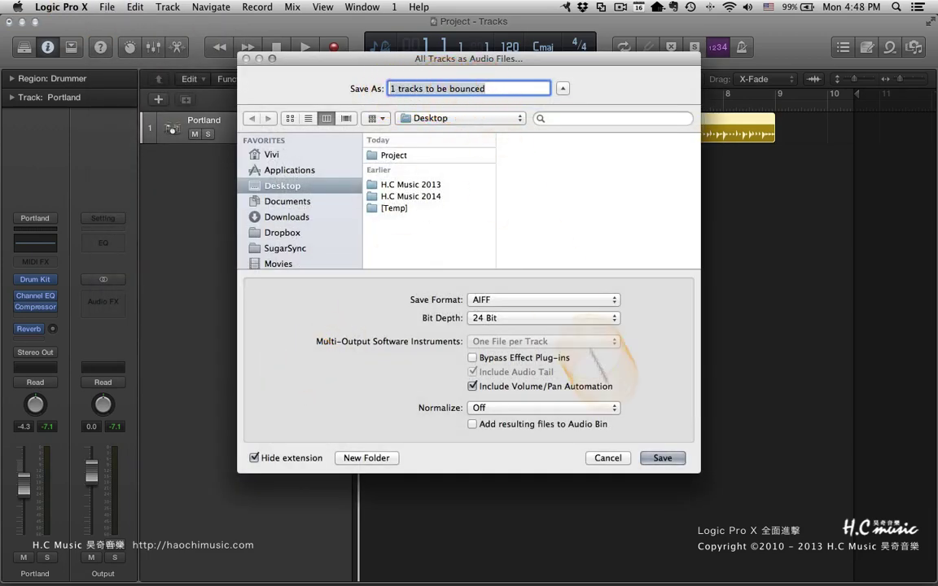
{"action": "left_click", "coordinate": [609, 458]}
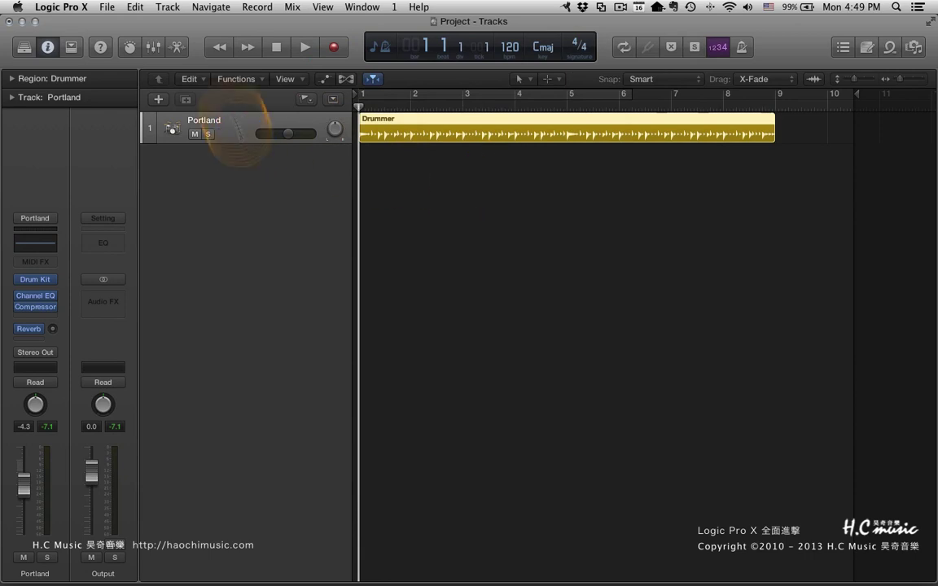
{"action": "left_click", "coordinate": [105, 5]}
{"action": "mouse_move", "coordinate": [176, 300]}
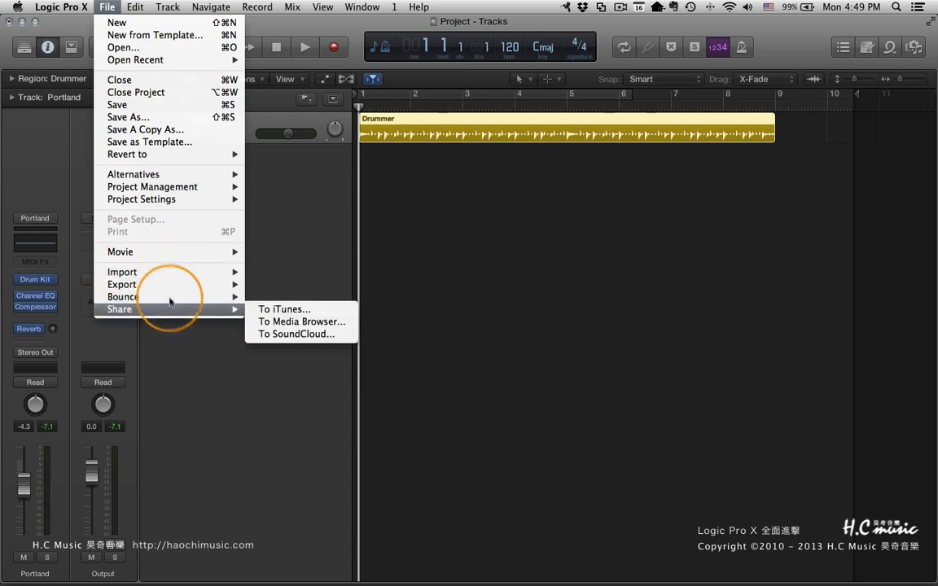
{"action": "left_click", "coordinate": [188, 374]}
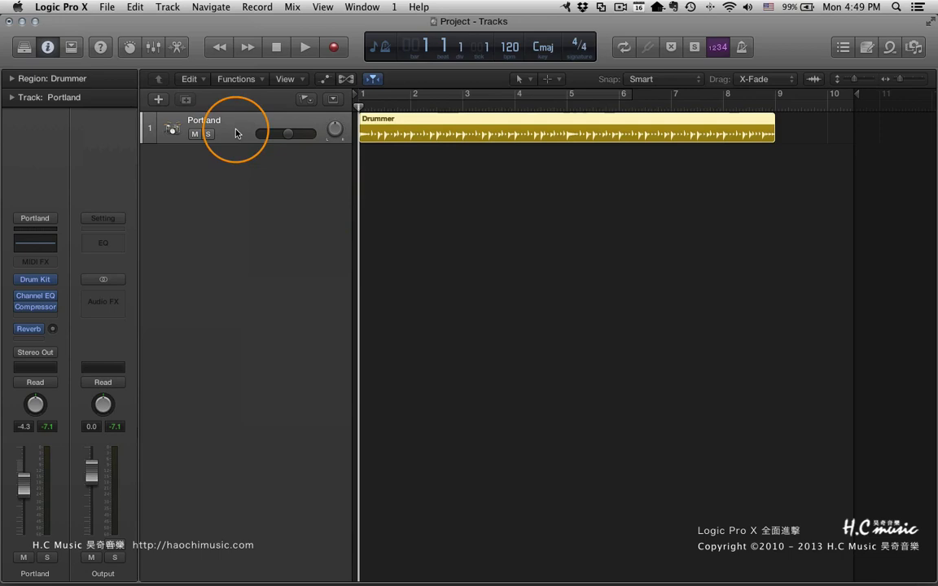
- Look over the Drummer editor's genre choices and the Portland Kit in Drum Kit Designer, closing both when done
{"action": "key", "text": "e"}
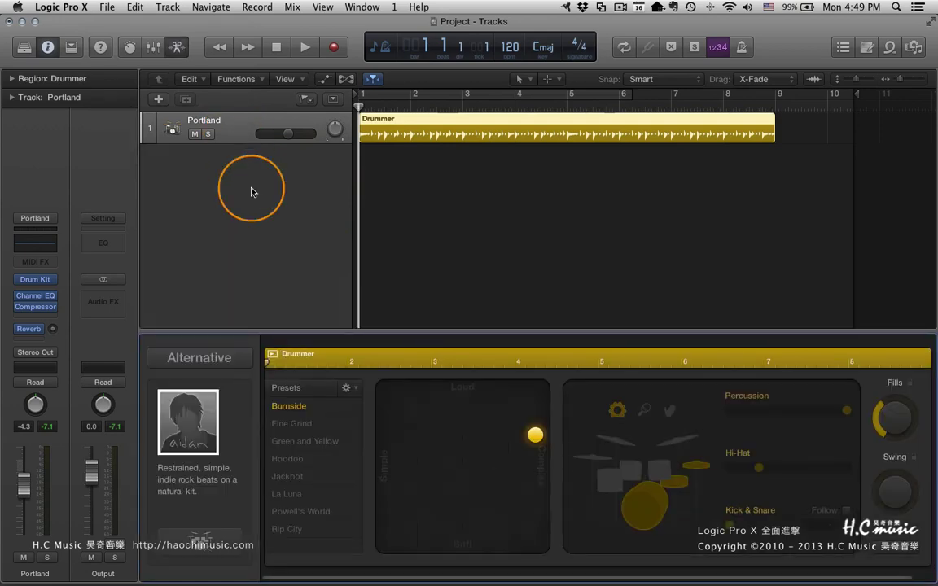
{"action": "left_click", "coordinate": [215, 360]}
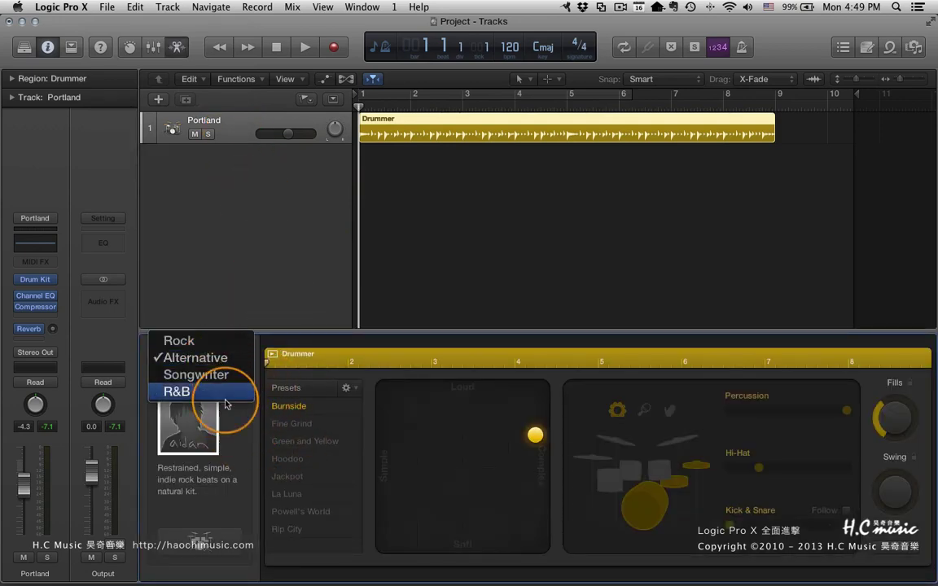
{"action": "left_click", "coordinate": [248, 426]}
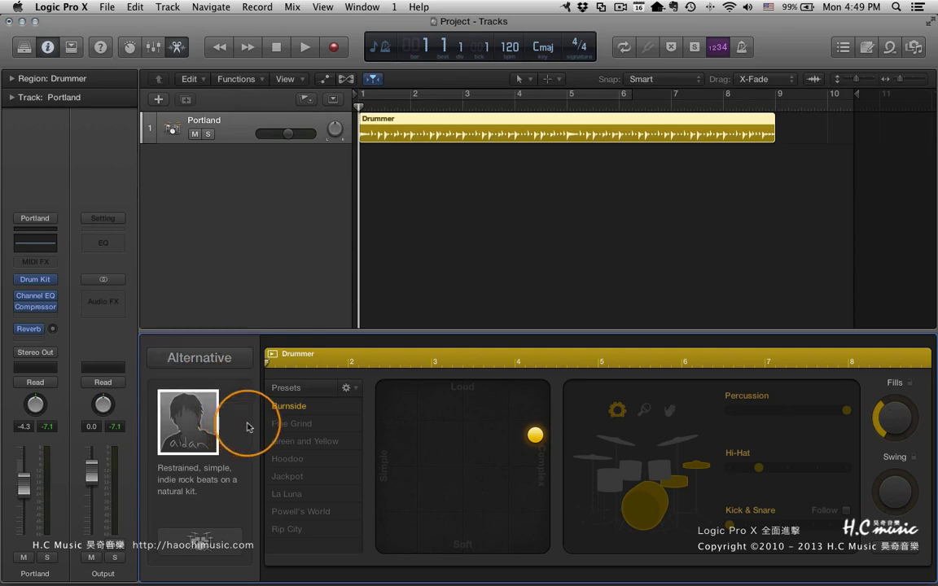
{"action": "left_click", "coordinate": [225, 544]}
{"action": "left_click", "coordinate": [73, 147]}
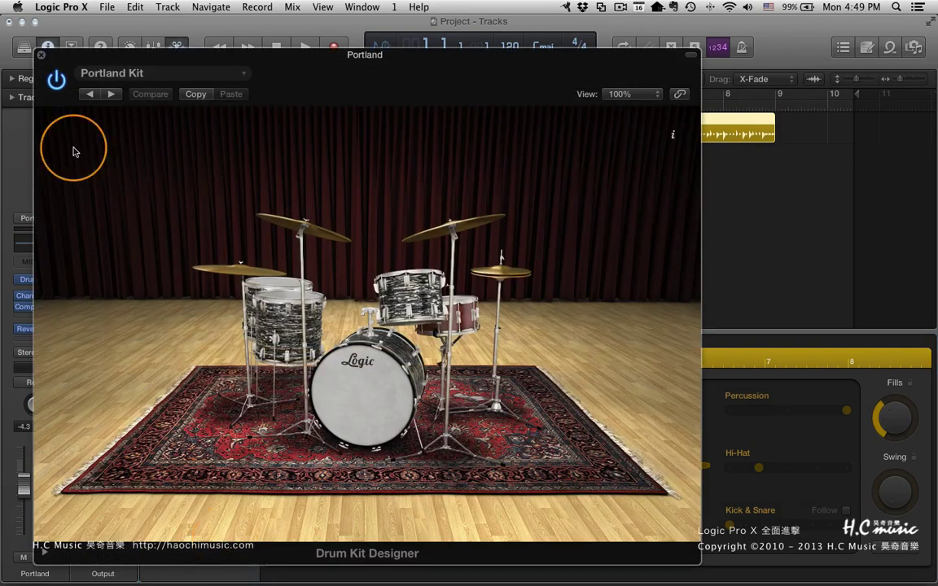
{"action": "left_click", "coordinate": [41, 54]}
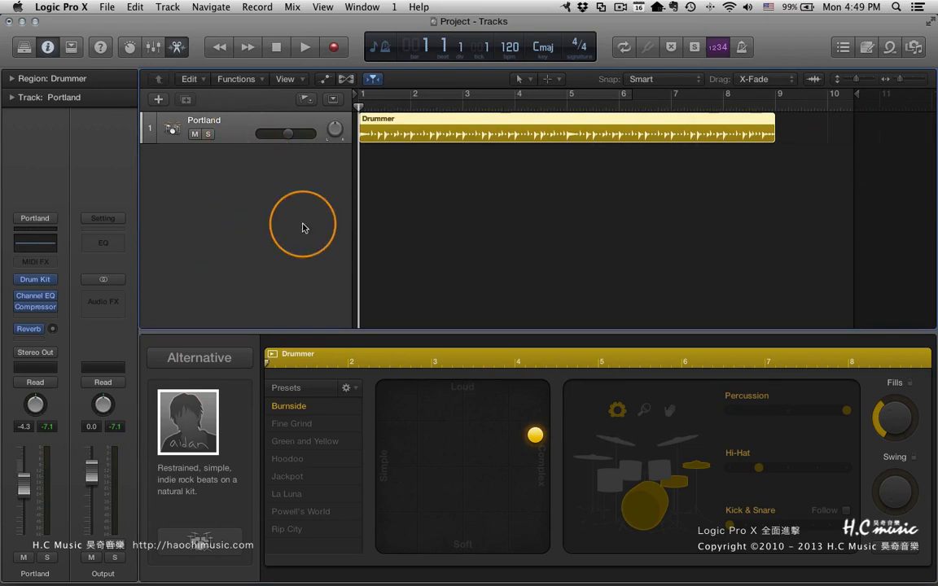
{"action": "key", "text": "e"}
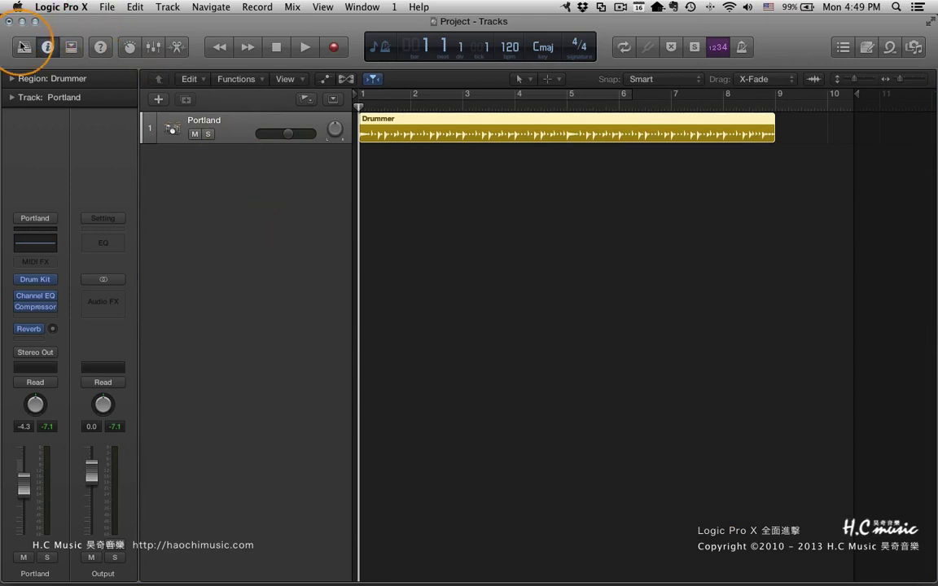
- Load the Portland+ producer kit onto the drum track from the Library and audition a few bars
{"action": "left_click", "coordinate": [23, 46]}
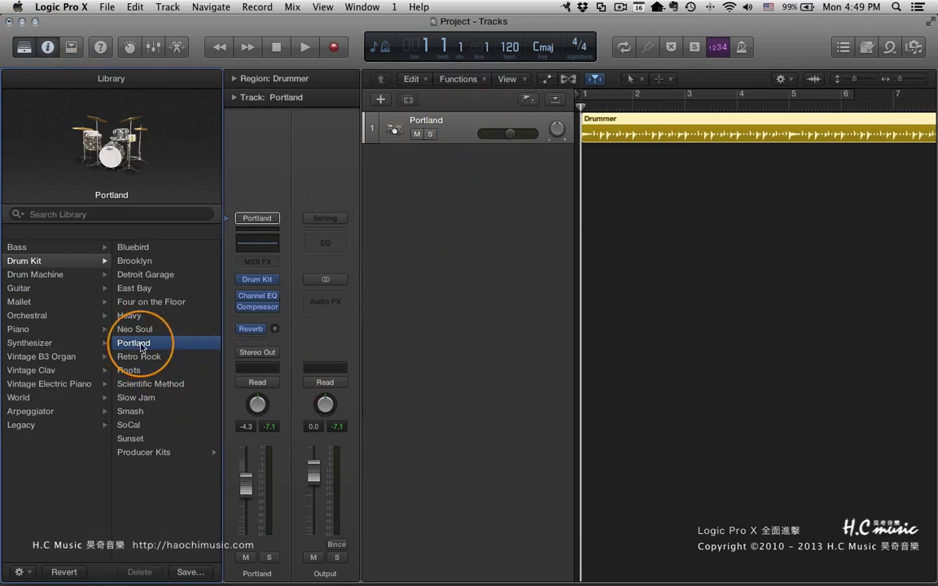
{"action": "left_click", "coordinate": [150, 452]}
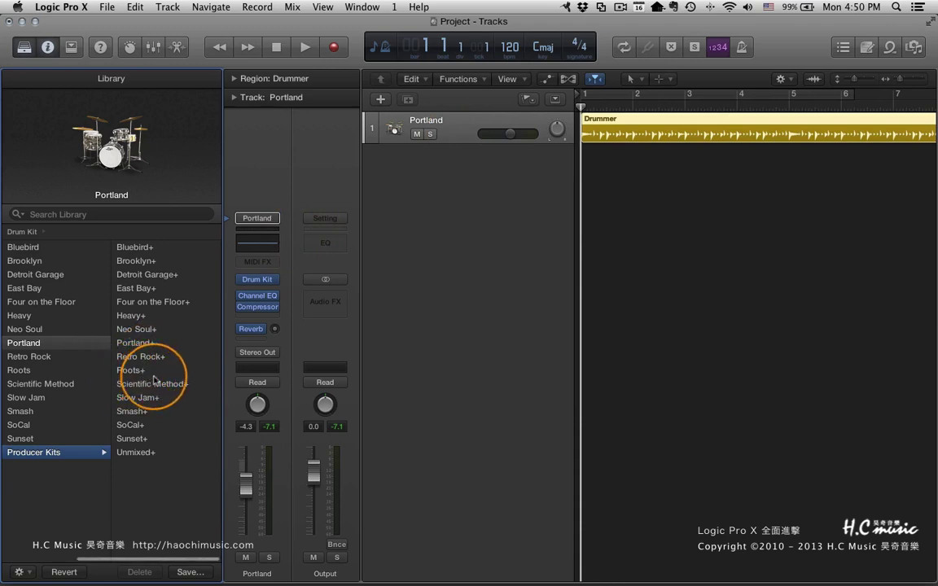
{"action": "left_click", "coordinate": [135, 343]}
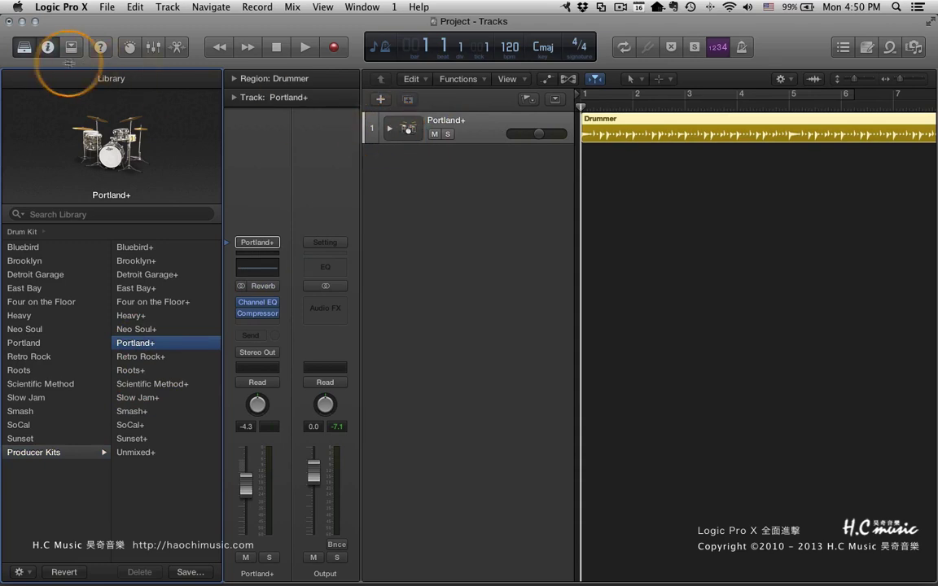
{"action": "left_click", "coordinate": [25, 46]}
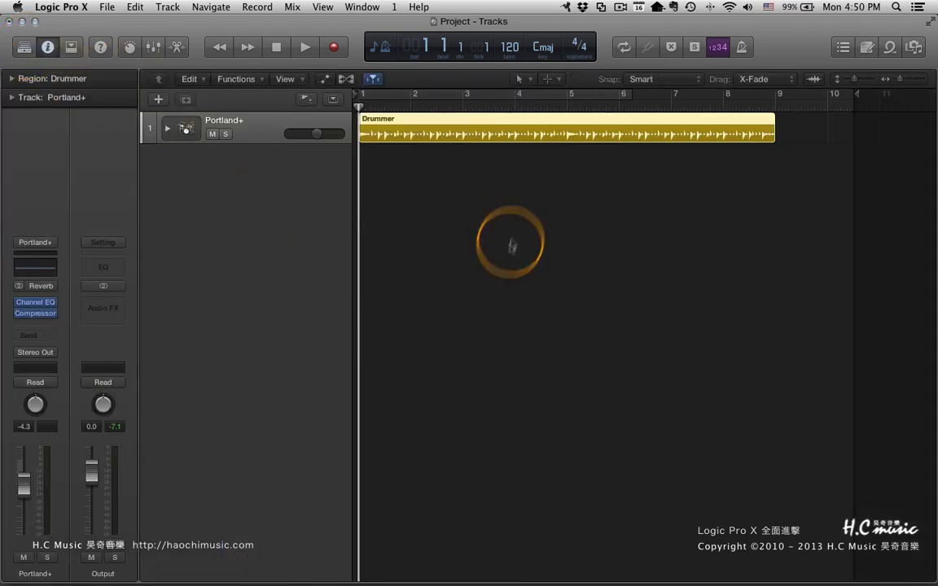
{"action": "key", "text": "space"}
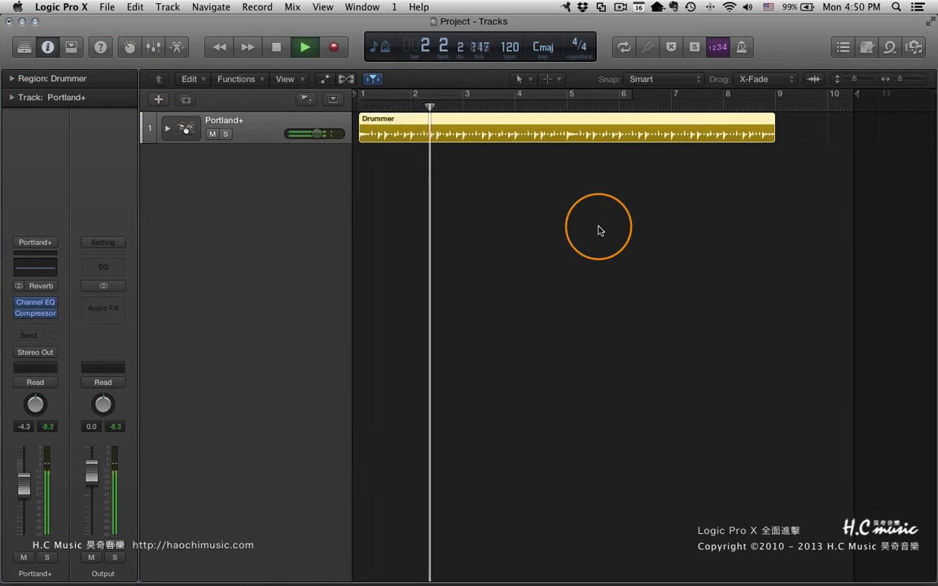
{"action": "key", "text": "space"}
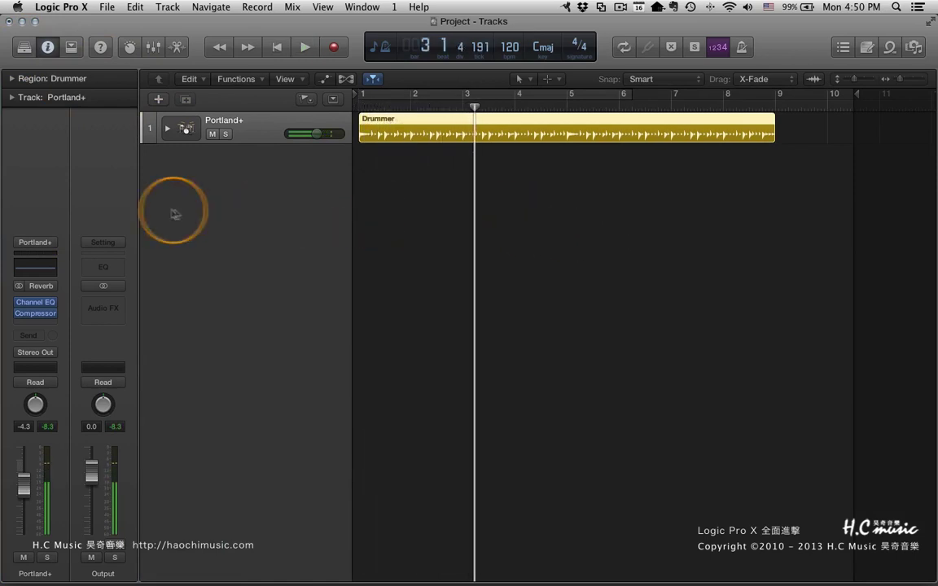
- Expand the Portland+ track stack and play it from the start to check the individual drum subtracks' meters
{"action": "left_click", "coordinate": [167, 128]}
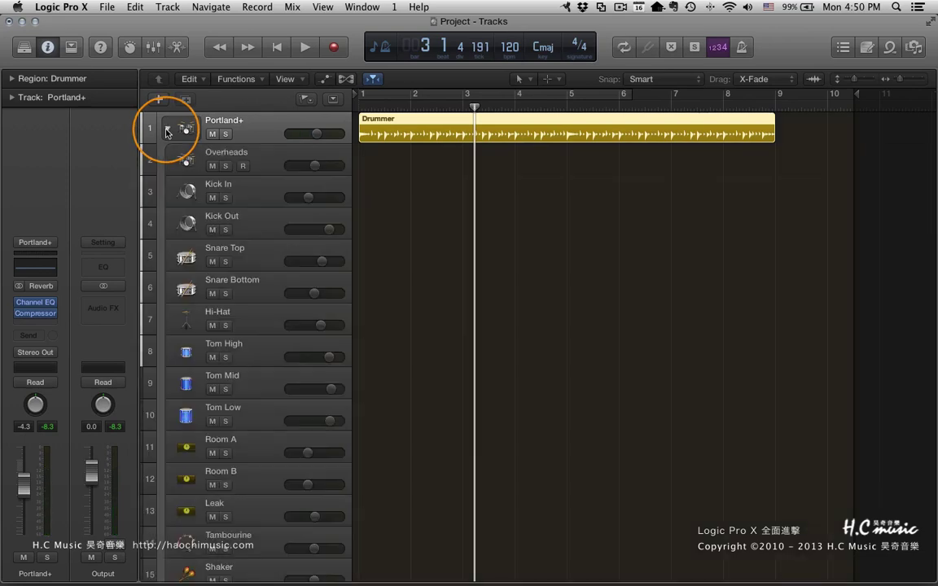
{"action": "scroll", "coordinate": [462, 264], "scroll_direction": "down", "scroll_amount": 5}
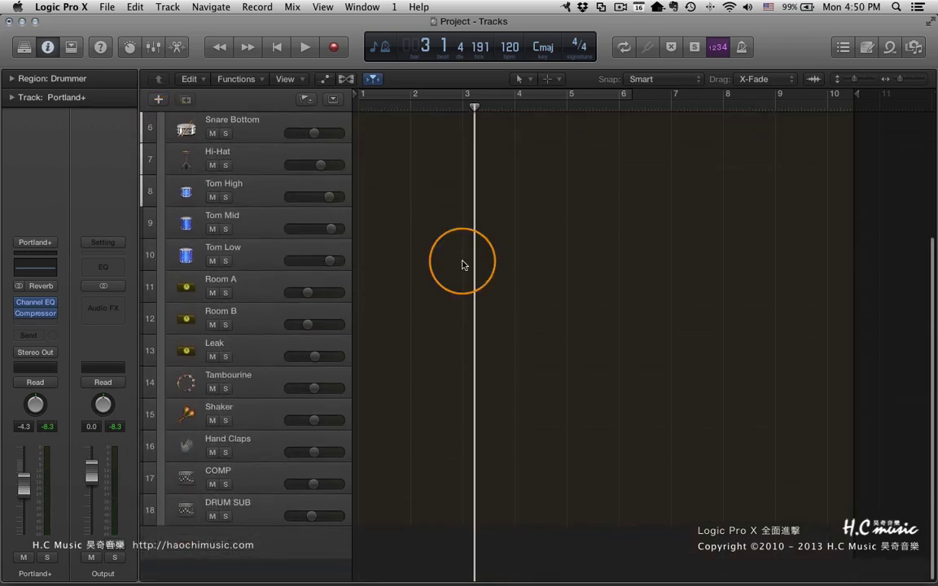
{"action": "scroll", "coordinate": [462, 264], "scroll_direction": "up", "scroll_amount": 5}
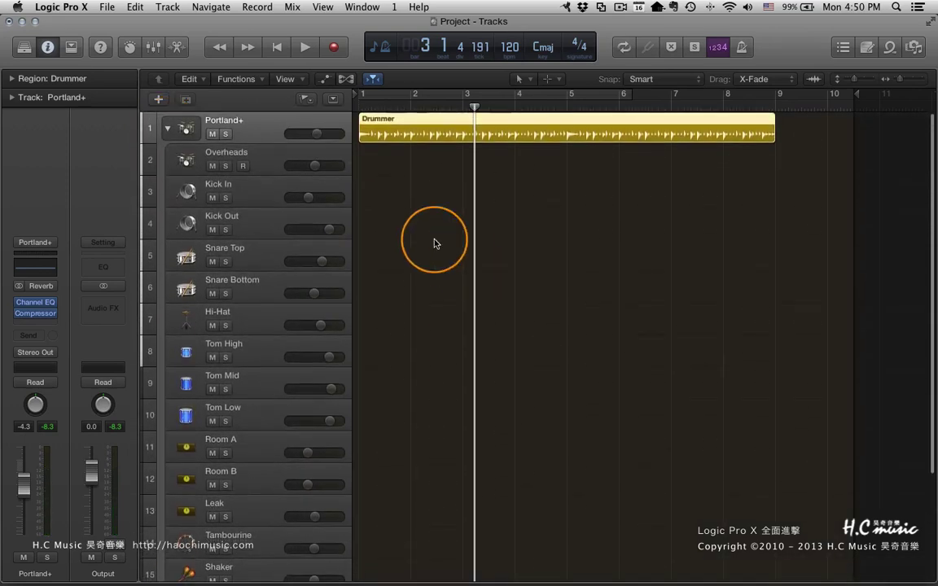
{"action": "key", "text": "Return"}
{"action": "key", "text": "space"}
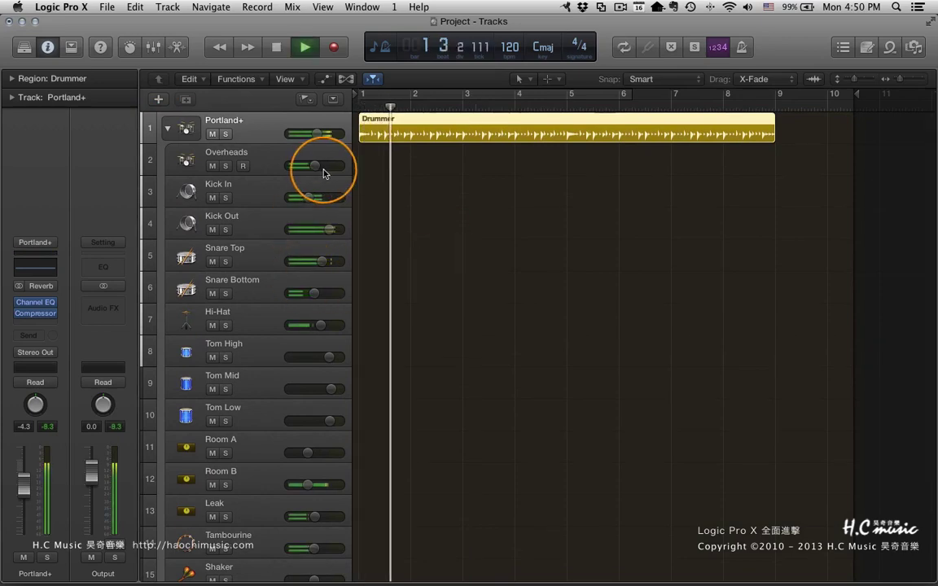
{"action": "scroll", "coordinate": [338, 329], "scroll_direction": "down", "scroll_amount": 5}
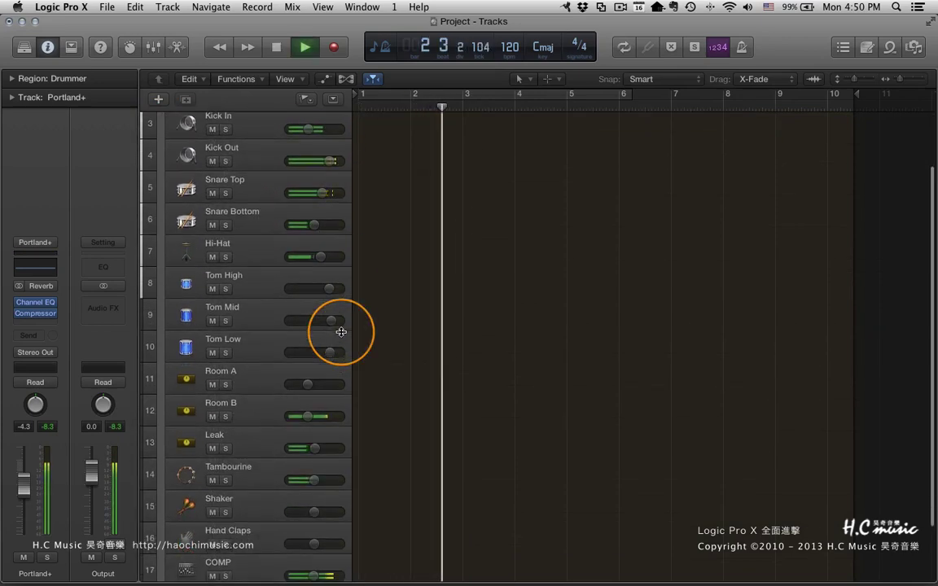
{"action": "scroll", "coordinate": [341, 332], "scroll_direction": "up", "scroll_amount": 5}
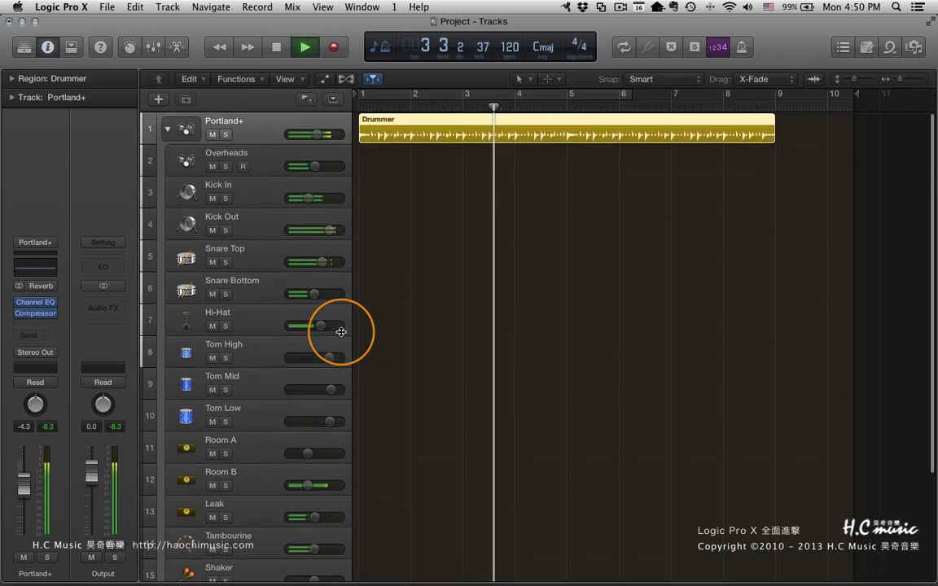
{"action": "key", "text": "space"}
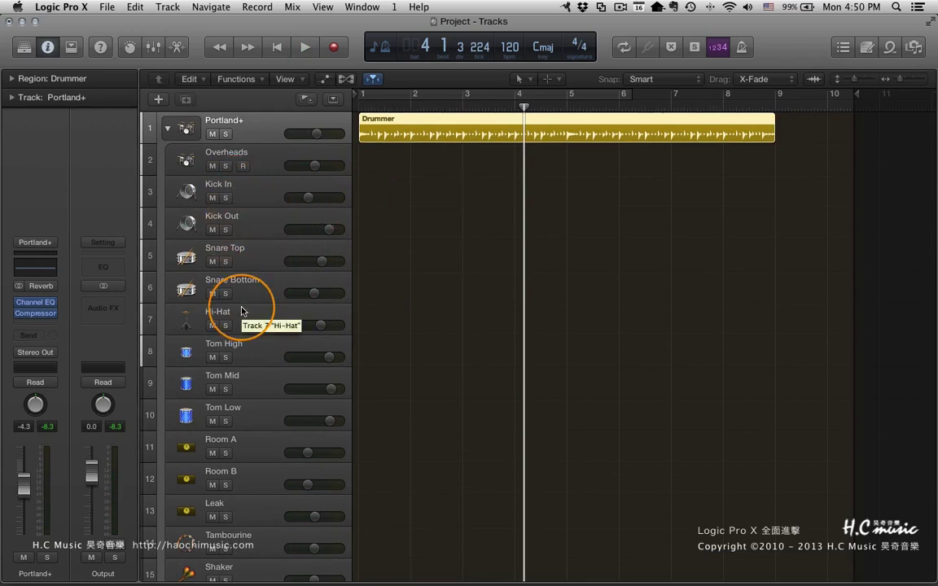
- Examine the individual drum channel strips in the Mixer, and hide it again
{"action": "key", "text": "x"}
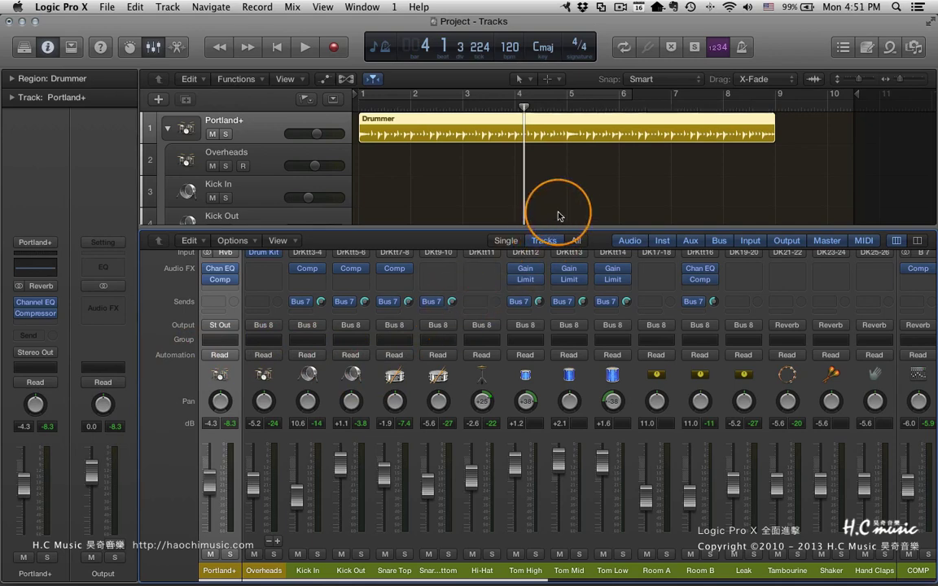
{"action": "key", "text": "x"}
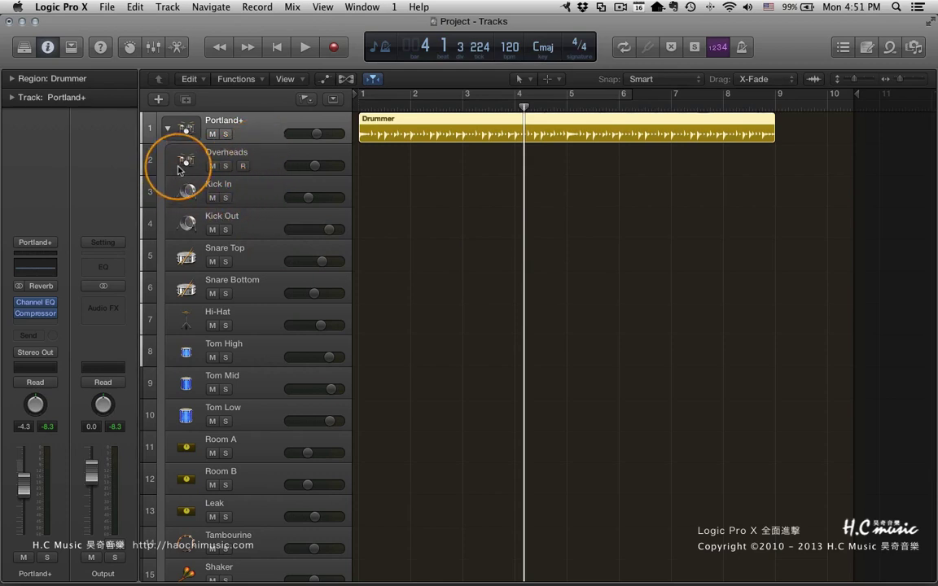
- Move the Drummer region from the Portland+ track onto the Overheads subtrack, and undo the move
{"action": "left_click", "coordinate": [267, 154]}
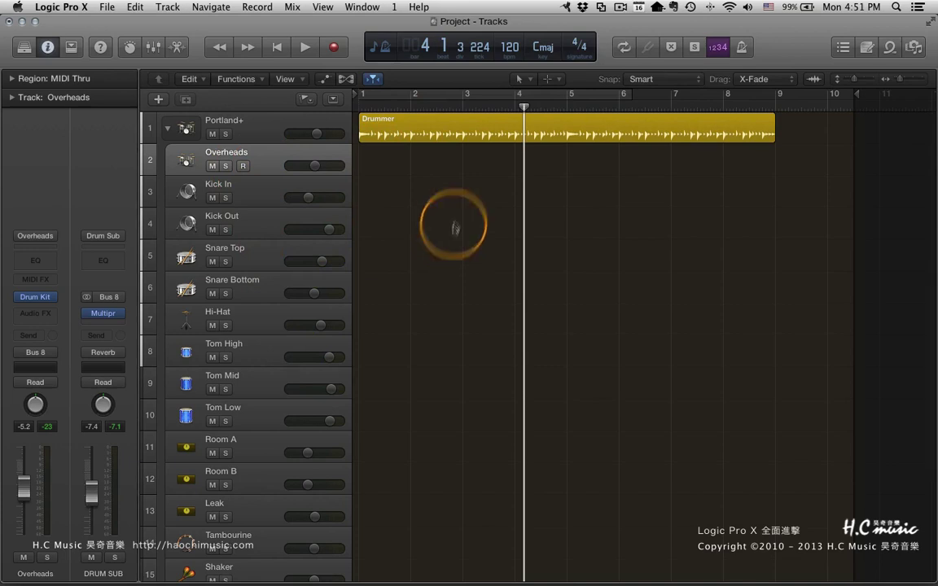
{"action": "left_click", "coordinate": [459, 135]}
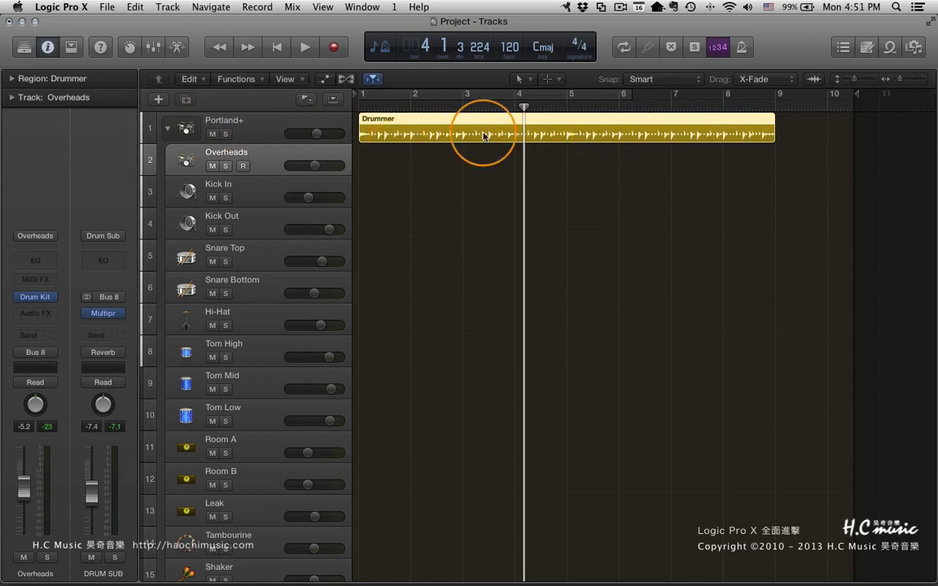
{"action": "left_click_drag", "start_coordinate": [483, 135], "coordinate": [267, 159]}
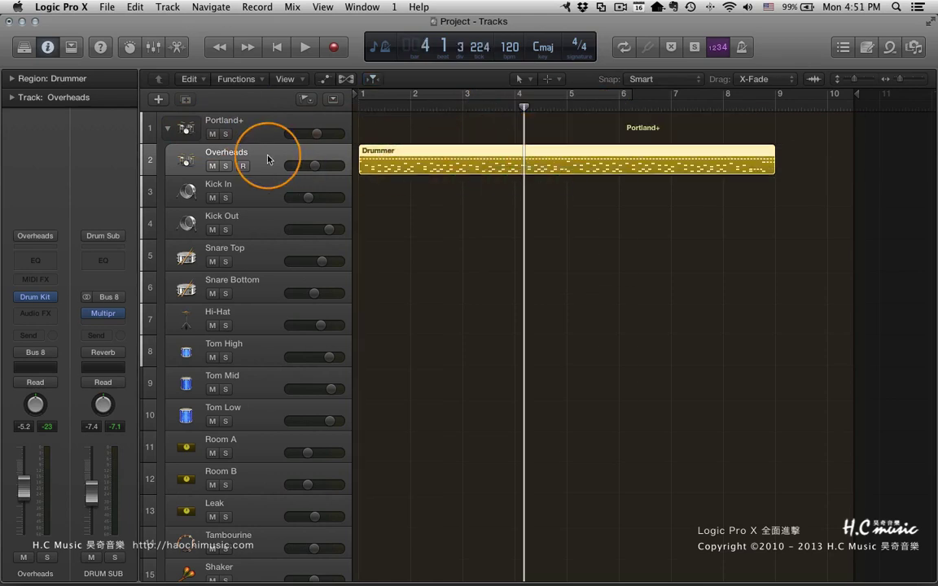
{"action": "left_click", "coordinate": [450, 172]}
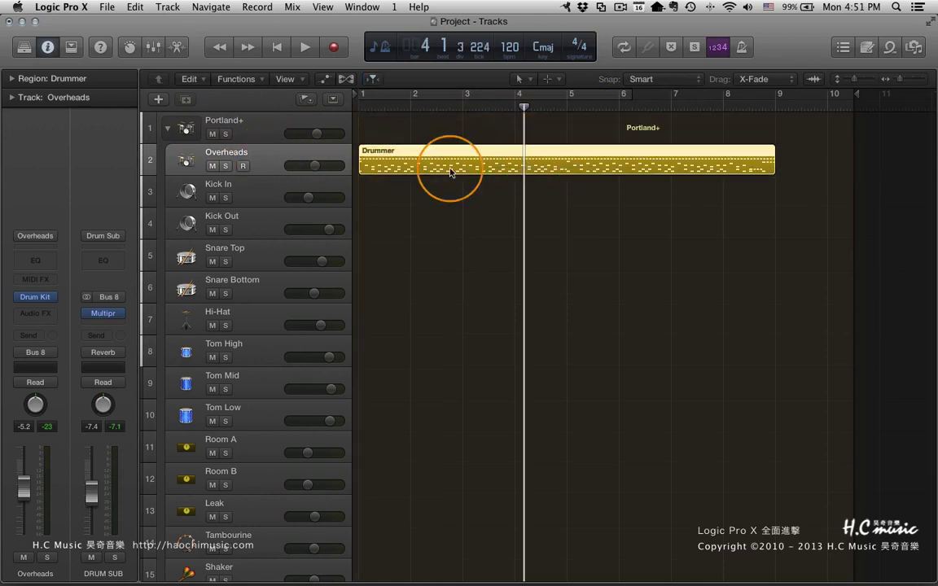
{"action": "key", "text": "super+z"}
- Collapse the Portland+ stack and create one software instrument track below it with an instrument plug-in and Output 1 + 2
{"action": "left_click", "coordinate": [169, 128]}
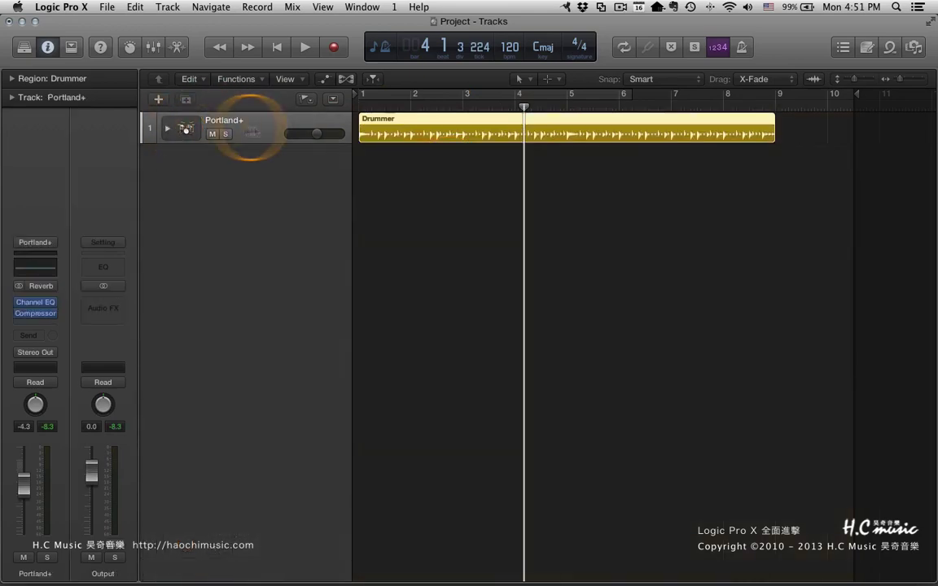
{"action": "left_click", "coordinate": [158, 98]}
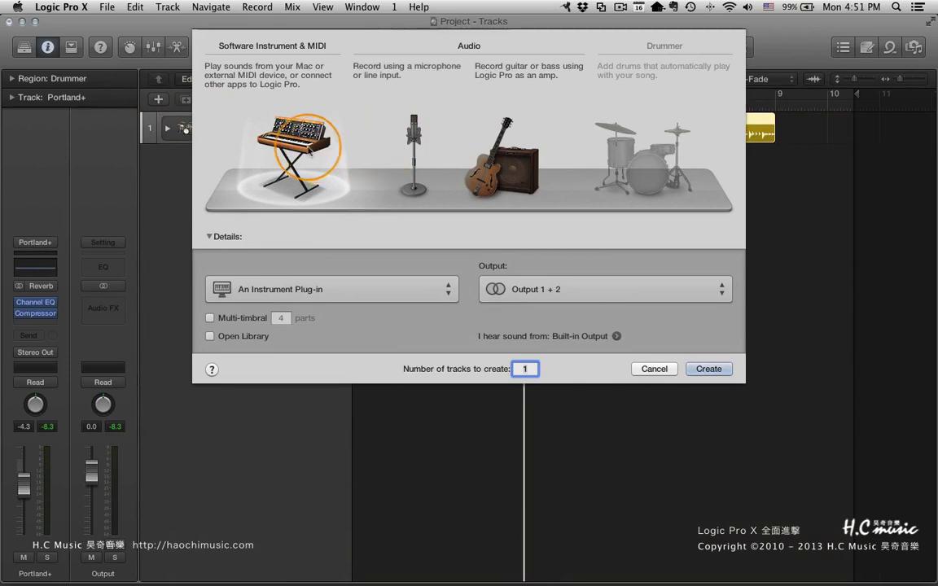
{"action": "left_click", "coordinate": [707, 370]}
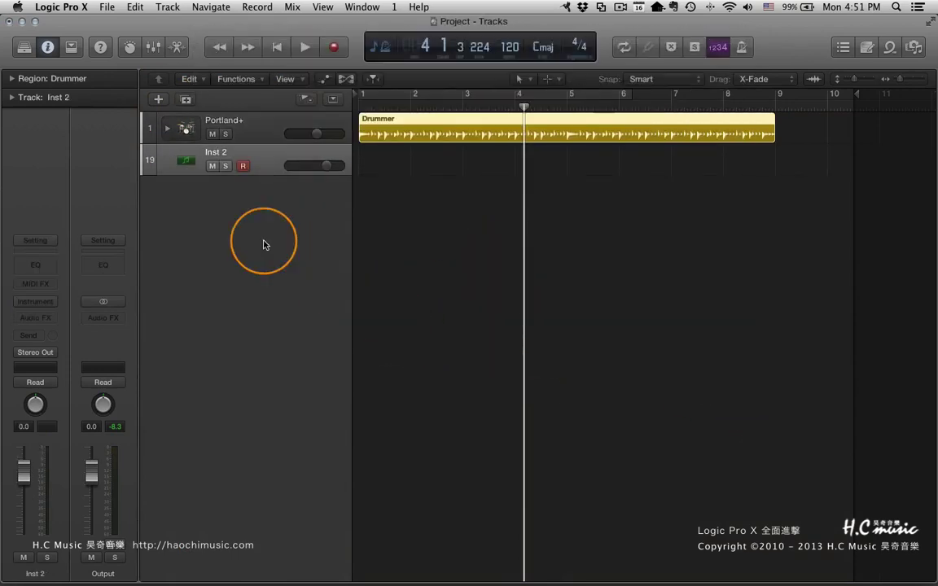
- Move the Drummer region onto the new instrument track to convert it to MIDI, and undo the move
{"action": "left_click_drag", "start_coordinate": [480, 137], "coordinate": [470, 167]}
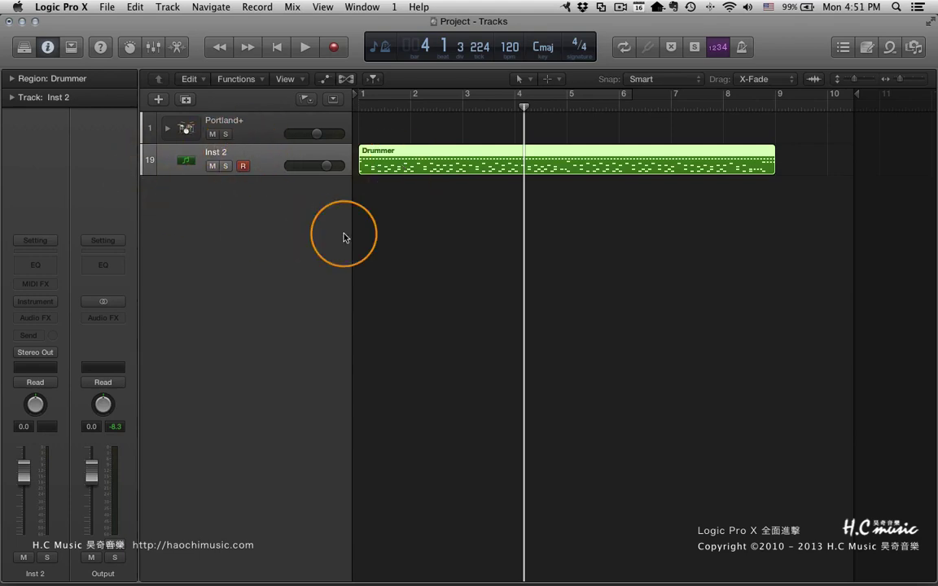
{"action": "key", "text": "super+z"}
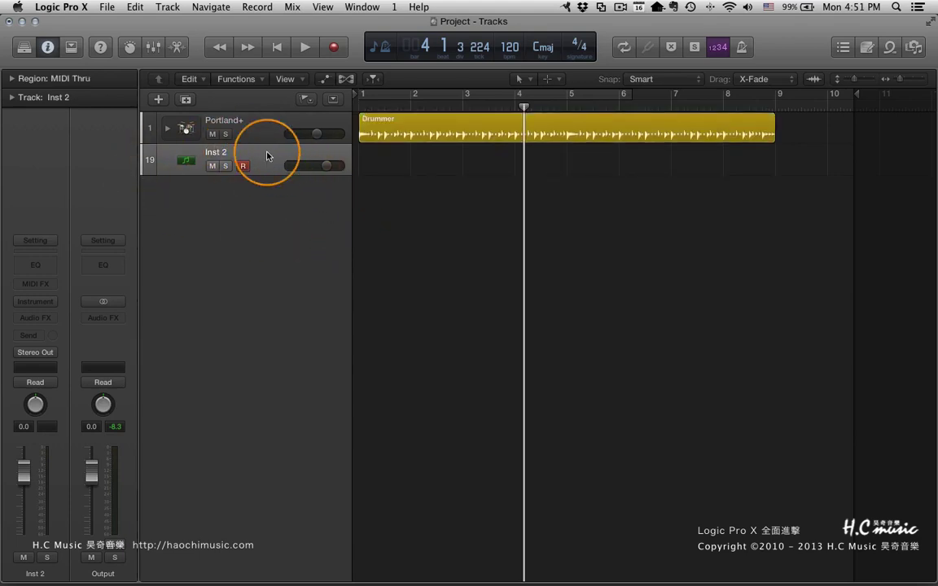
- Expand the Portland+ stack, look at the Drum Kit instrument on the Overheads subtrack, and close its window
{"action": "left_click", "coordinate": [167, 128]}
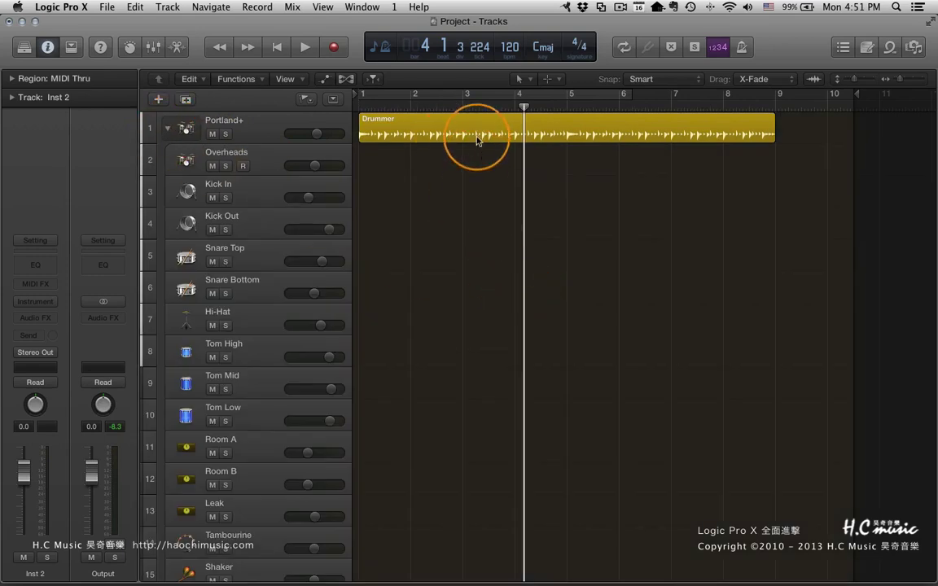
{"action": "left_click", "coordinate": [269, 159]}
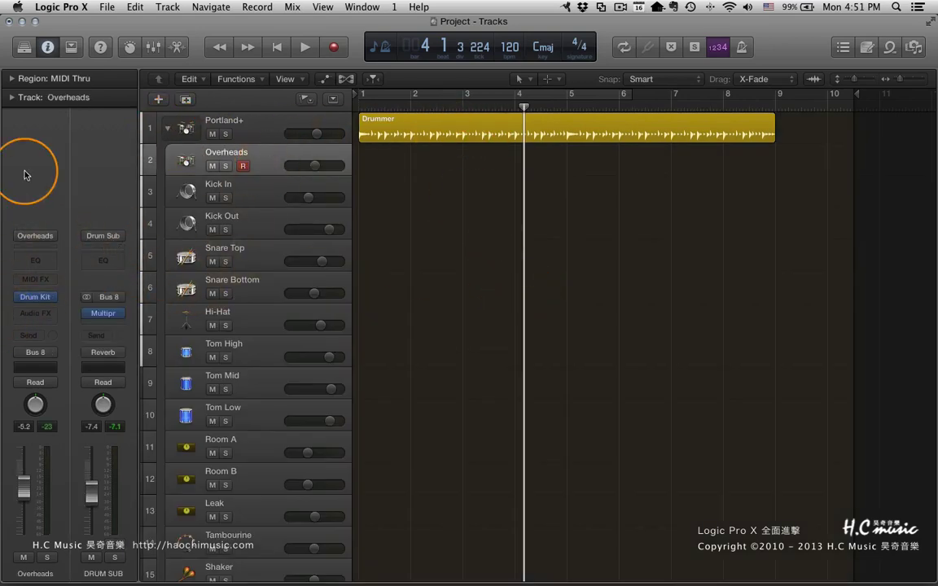
{"action": "left_click", "coordinate": [33, 298]}
{"action": "left_click", "coordinate": [40, 56]}
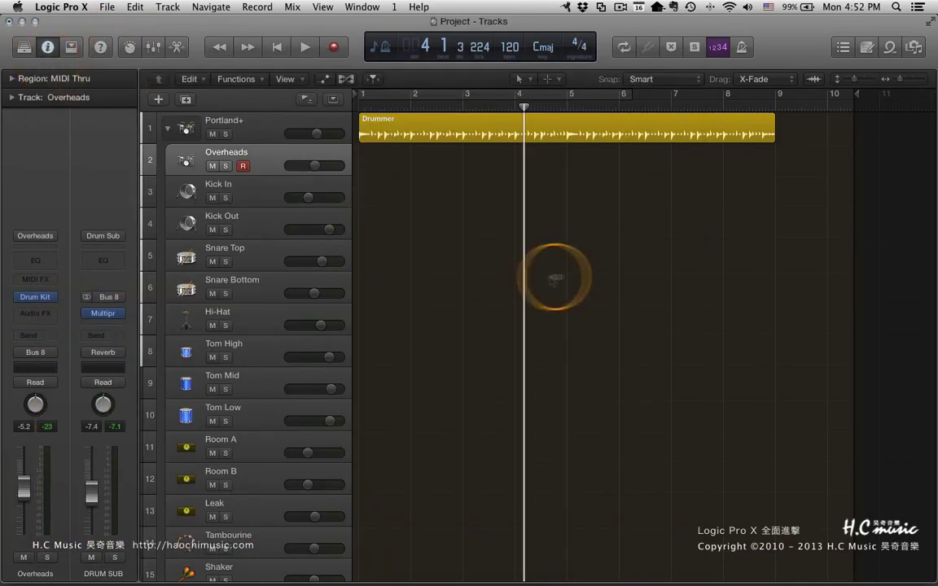
- Move the Drummer region onto the Overheads subtrack and play it from the start to check the subtracks' meters
{"action": "left_click_drag", "start_coordinate": [472, 134], "coordinate": [524, 181]}
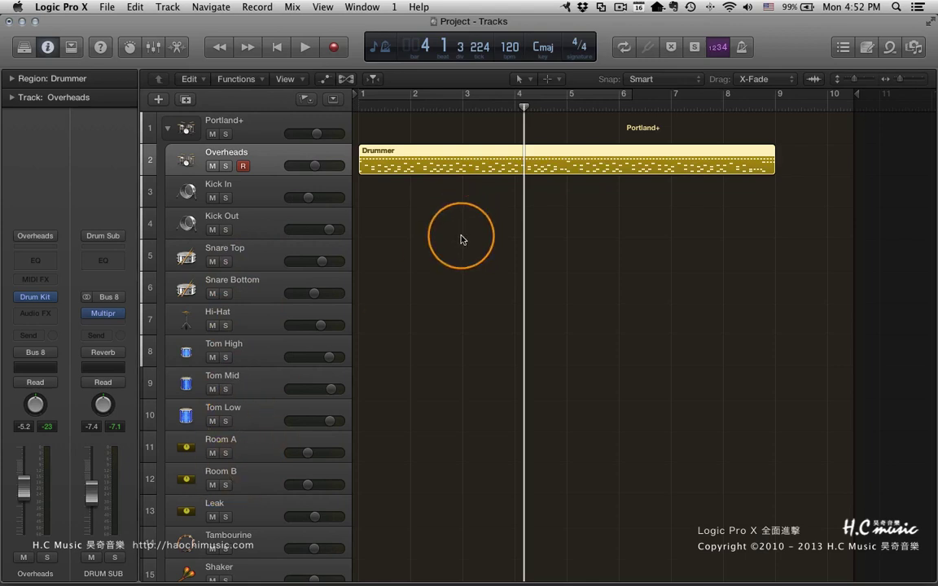
{"action": "key", "text": "Return"}
{"action": "key", "text": "space"}
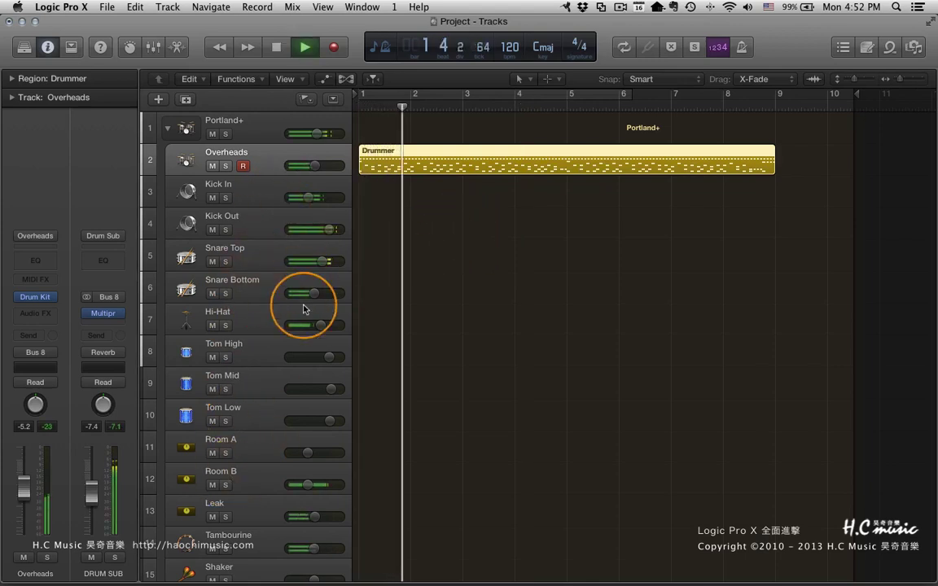
{"action": "key", "text": "space"}
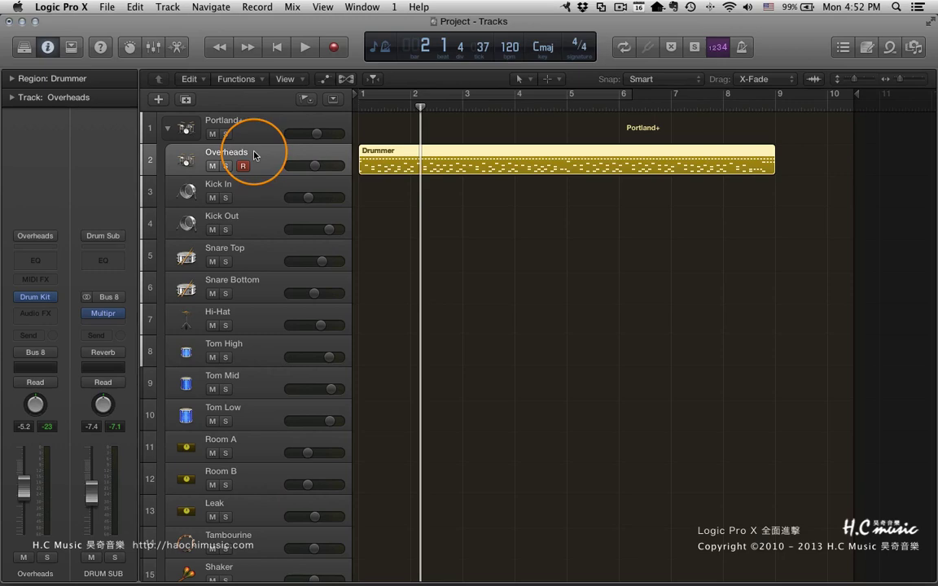
- Look over the Bounce Regions in Place options for the Drummer region, and cancel the bounce
{"action": "left_click", "coordinate": [118, 6]}
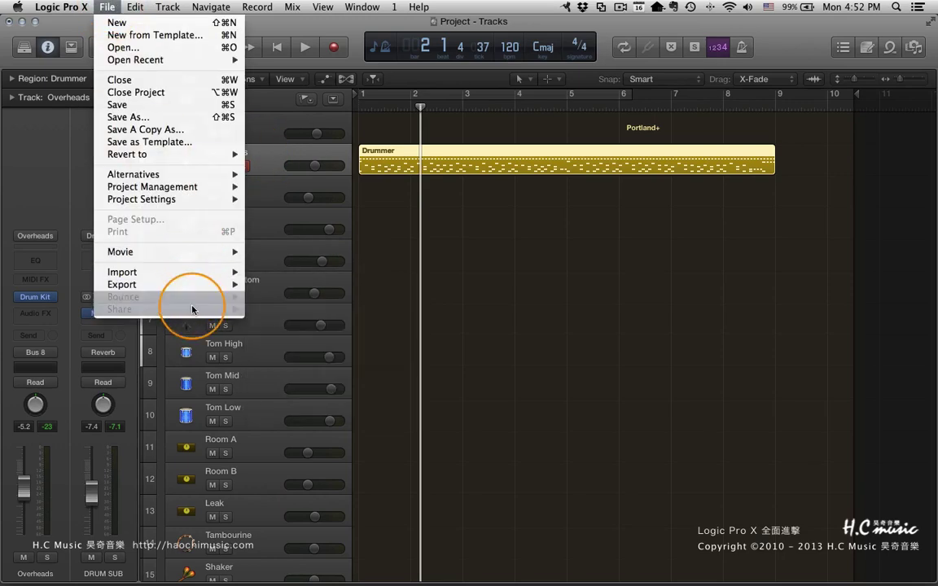
{"action": "mouse_move", "coordinate": [181, 296]}
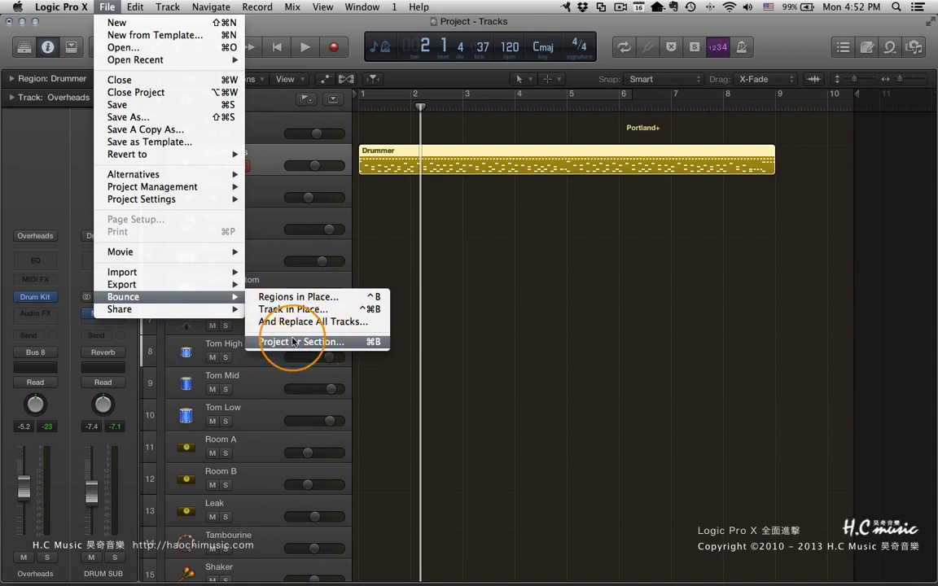
{"action": "left_click", "coordinate": [286, 298]}
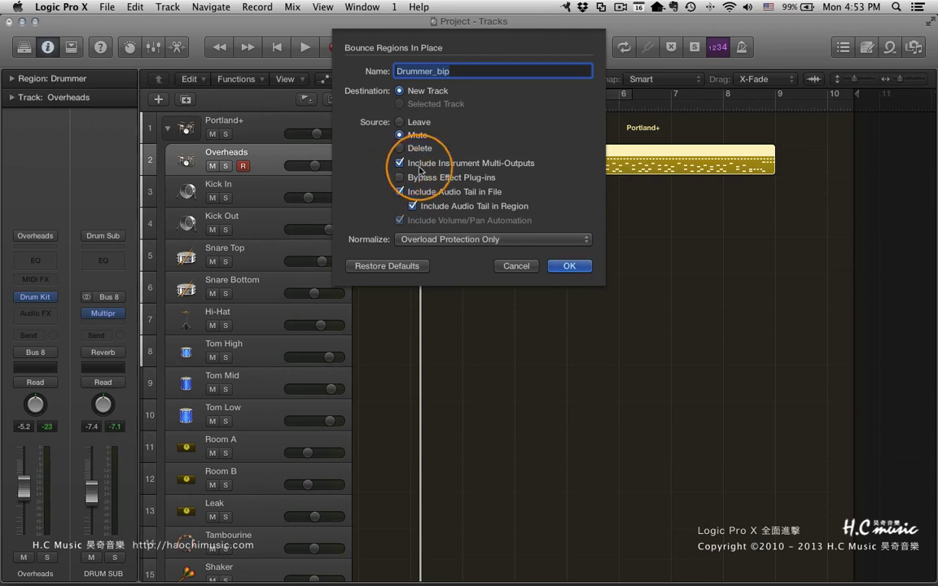
{"action": "left_click", "coordinate": [514, 266]}
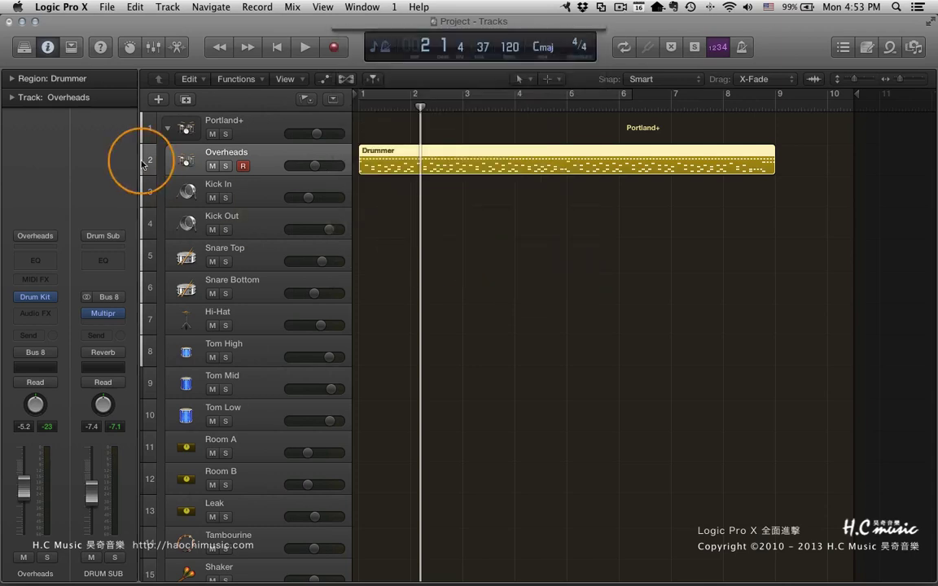
- Look over the Bounce Track in Place options for the Overheads track, including automation and Normalize, and cancel the bounce
{"action": "left_click", "coordinate": [104, 7]}
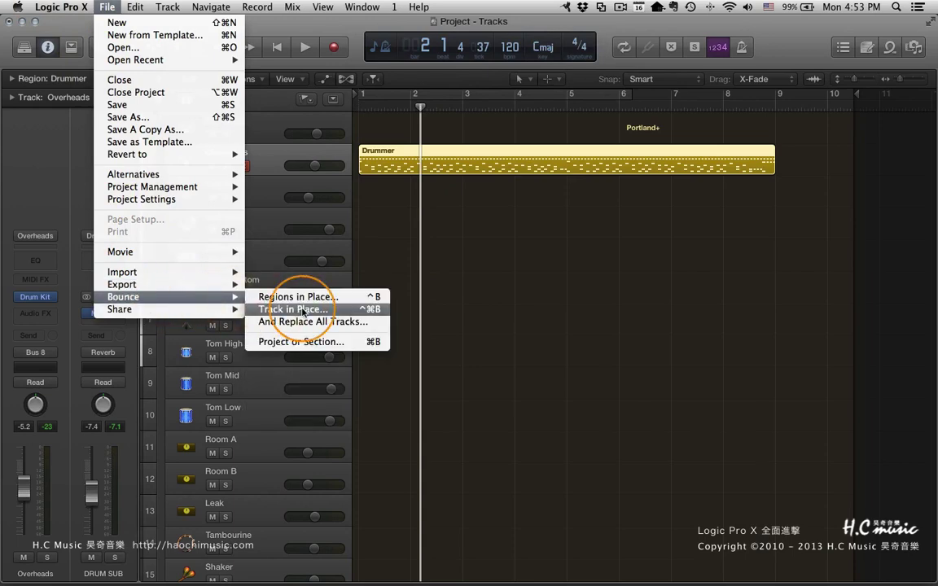
{"action": "left_click", "coordinate": [297, 309]}
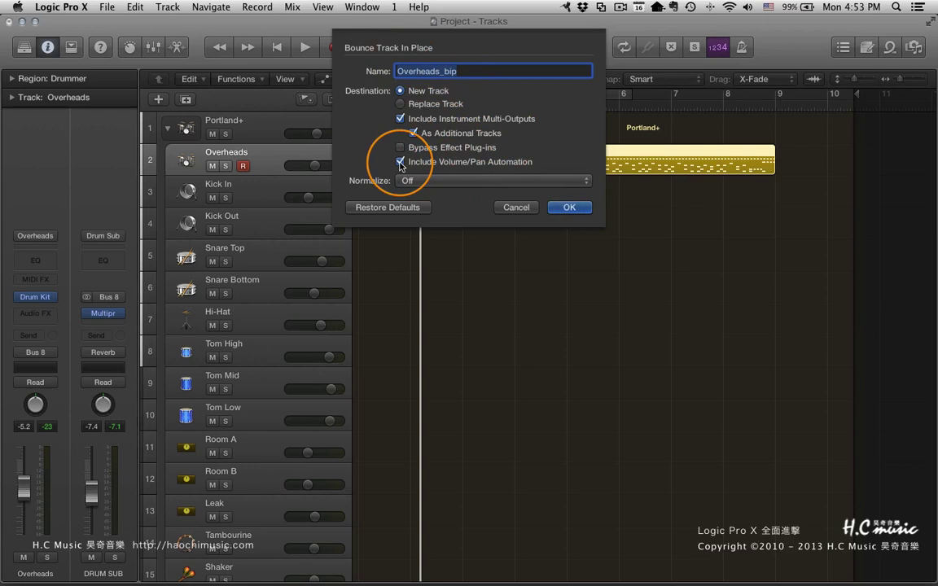
{"action": "left_click", "coordinate": [460, 179]}
{"action": "left_click", "coordinate": [609, 130]}
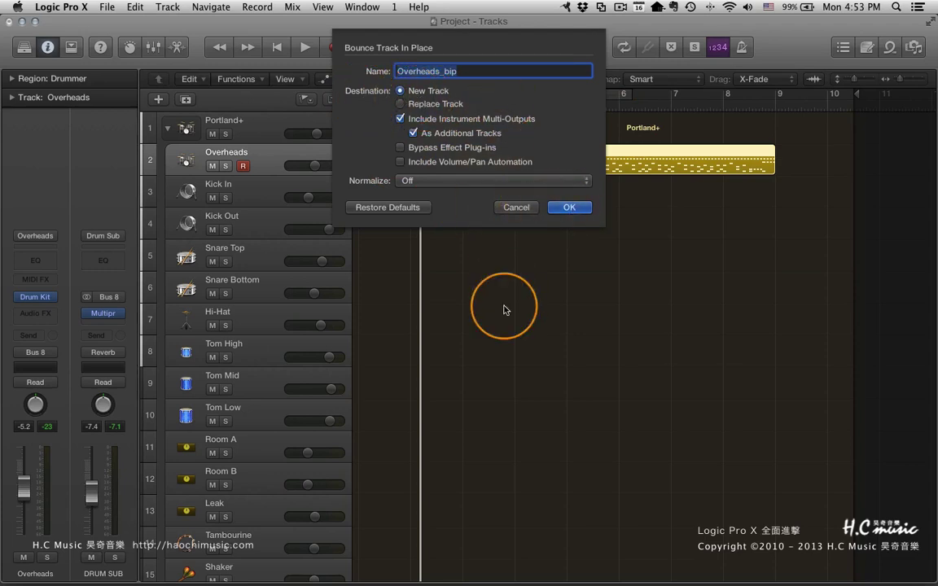
{"action": "left_click", "coordinate": [521, 208]}
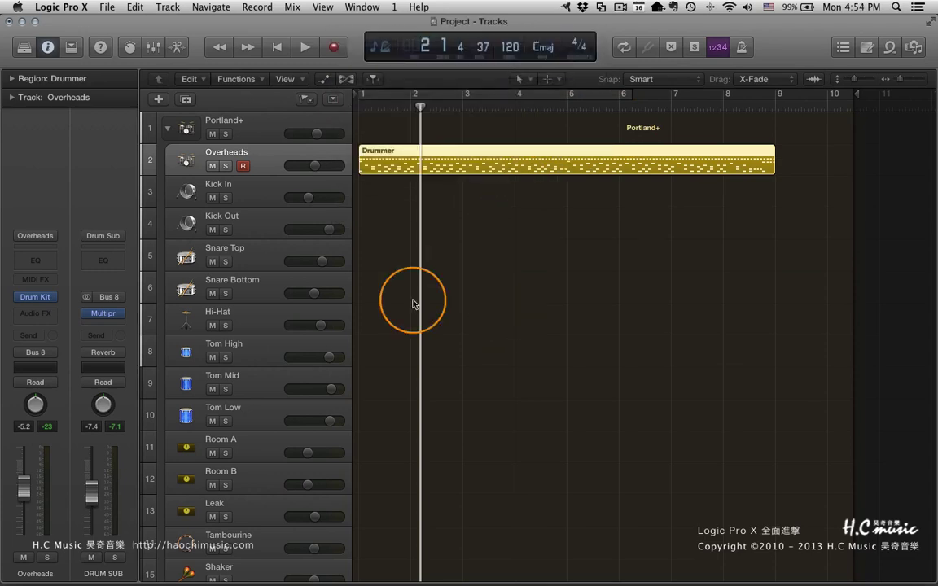
- Examine the full list of Portland+ subtracks from Overheads down to DRUM SUB
{"action": "scroll", "coordinate": [412, 304], "scroll_direction": "down", "scroll_amount": 5}
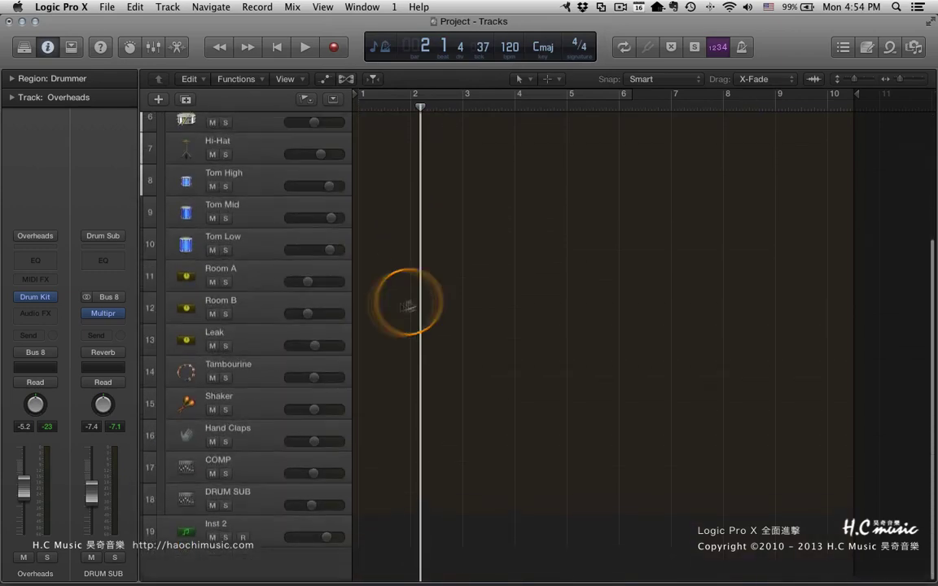
{"action": "scroll", "coordinate": [253, 313], "scroll_direction": "up", "scroll_amount": 5}
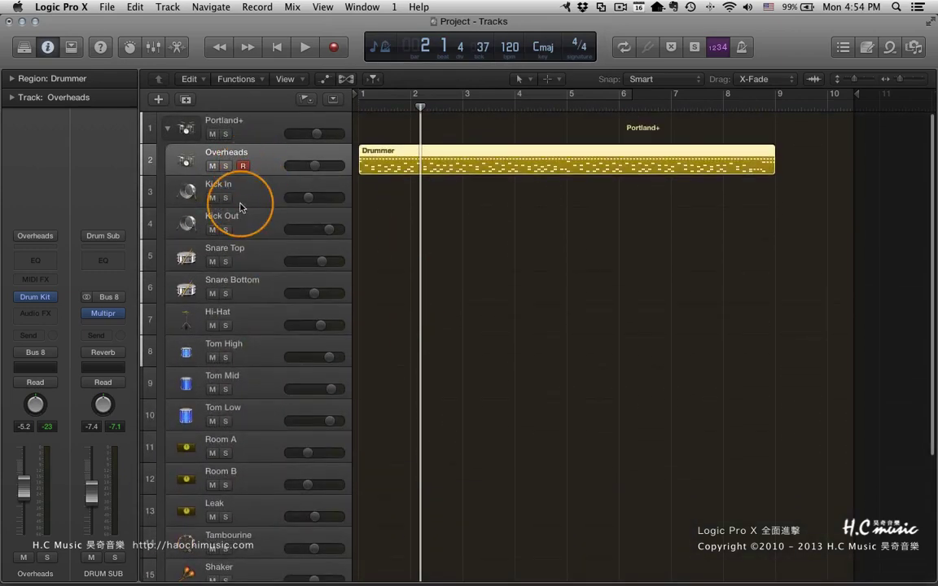
{"action": "scroll", "coordinate": [246, 481], "scroll_direction": "down", "scroll_amount": 5}
{"action": "scroll", "coordinate": [250, 486], "scroll_direction": "up", "scroll_amount": 5}
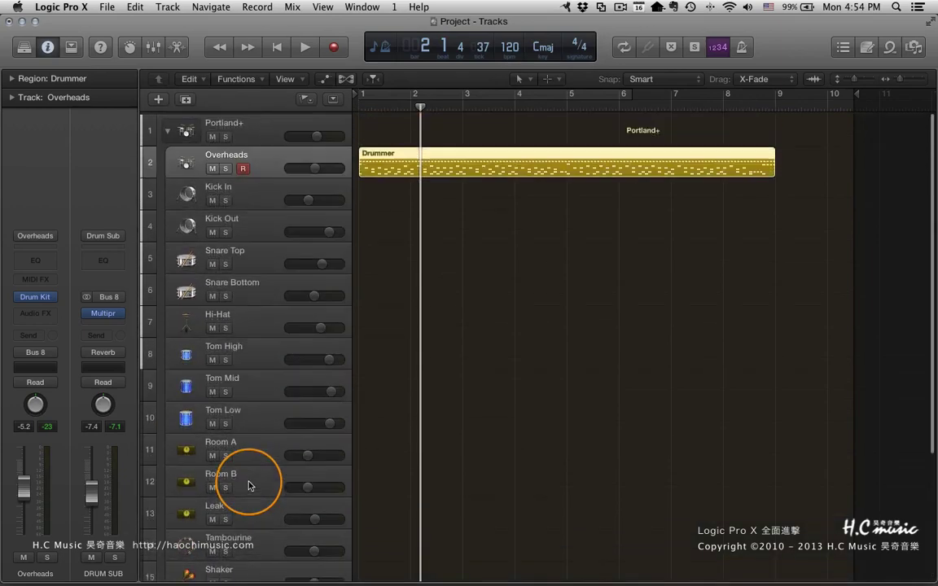
{"action": "scroll", "coordinate": [244, 476], "scroll_direction": "down", "scroll_amount": 5}
{"action": "left_click", "coordinate": [256, 511]}
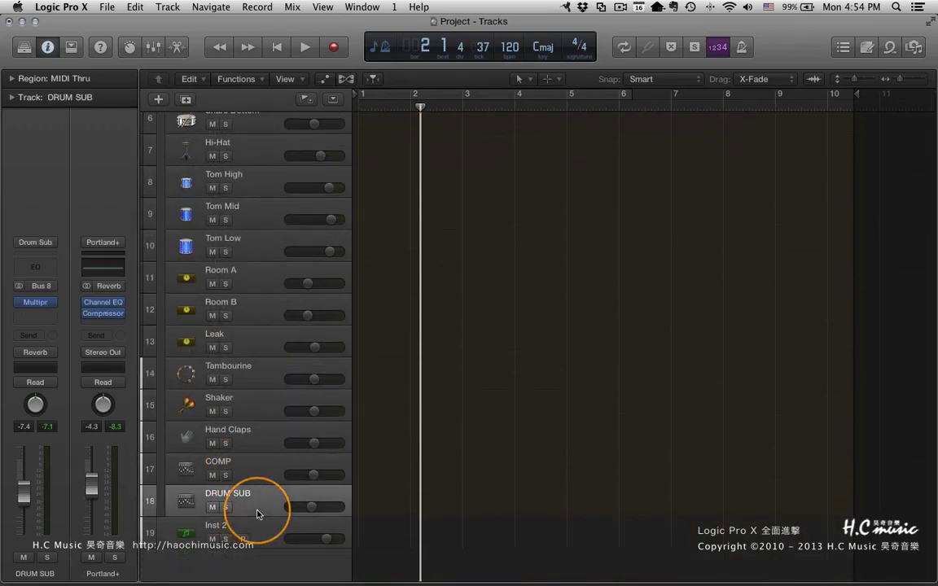
{"action": "scroll", "coordinate": [254, 407], "scroll_direction": "up", "scroll_amount": 5}
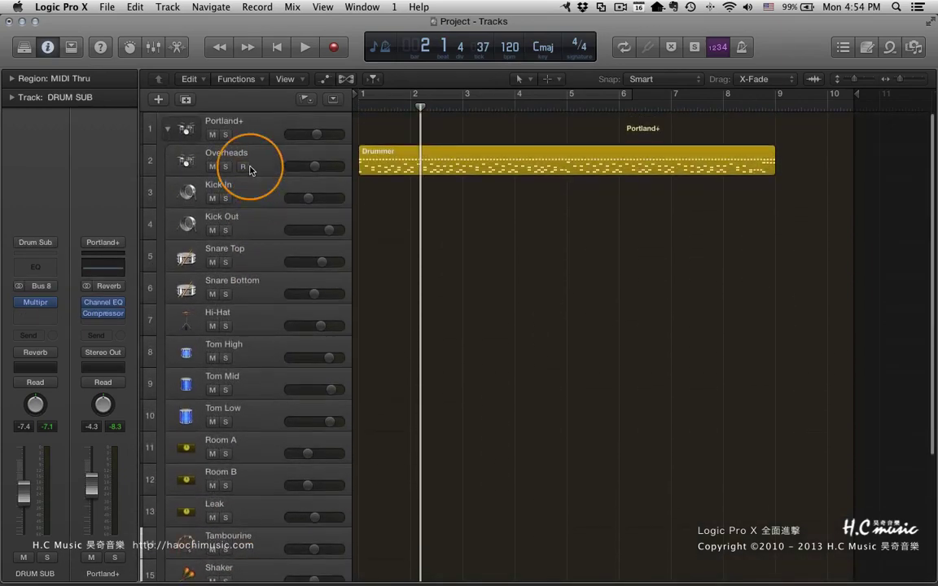
{"action": "left_click", "coordinate": [260, 161]}
{"action": "scroll", "coordinate": [253, 488], "scroll_direction": "down", "scroll_amount": 5}
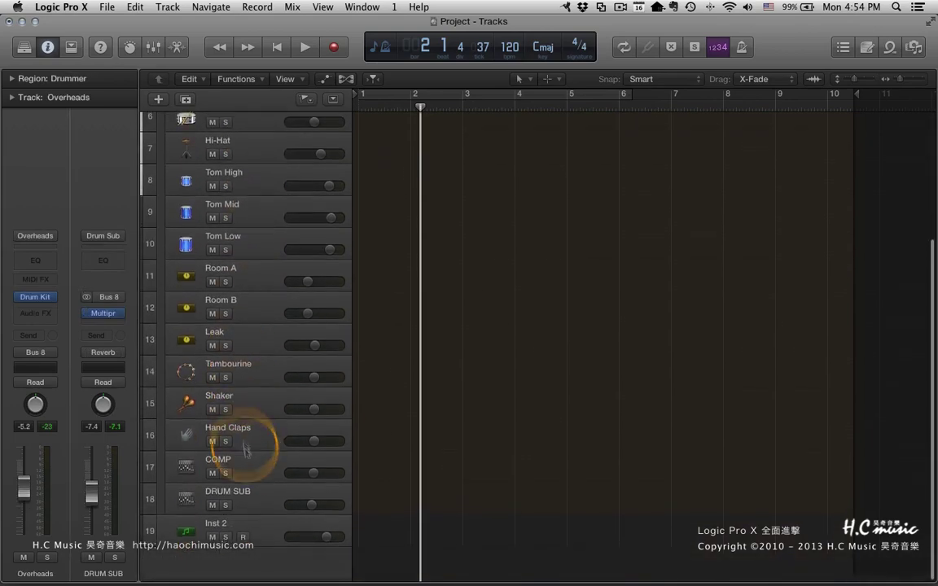
{"action": "left_click", "coordinate": [252, 501]}
{"action": "scroll", "coordinate": [256, 293], "scroll_direction": "up", "scroll_amount": 5}
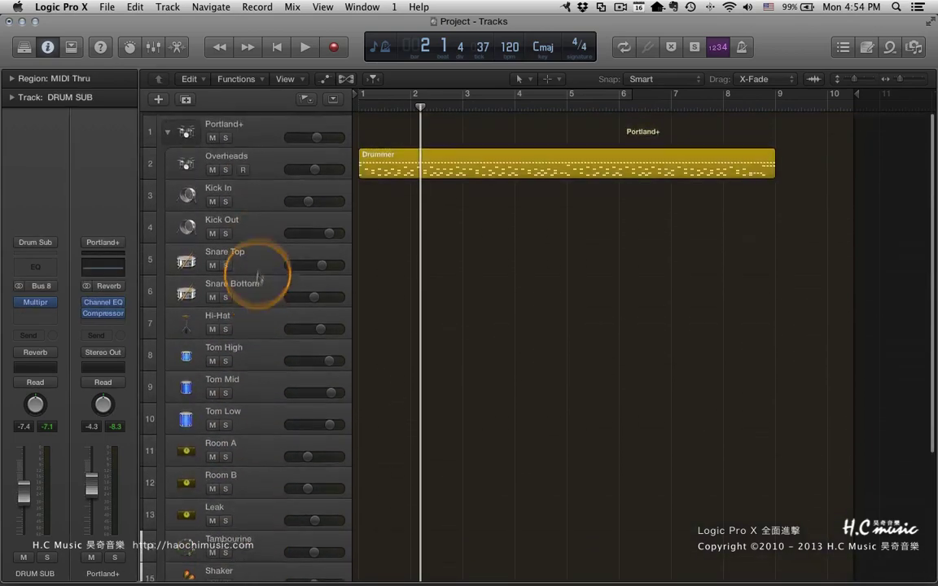
- Bounce the Overheads track in place to a new track, with multi-outputs as additional tracks, volume/pan automation included and Normalize off
{"action": "left_click", "coordinate": [259, 159]}
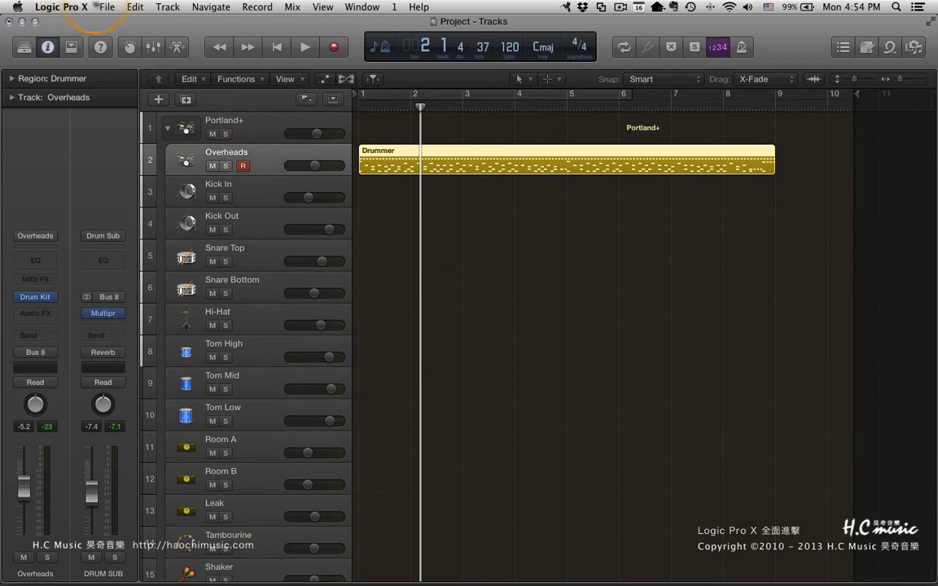
{"action": "left_click", "coordinate": [110, 7]}
{"action": "mouse_move", "coordinate": [170, 298]}
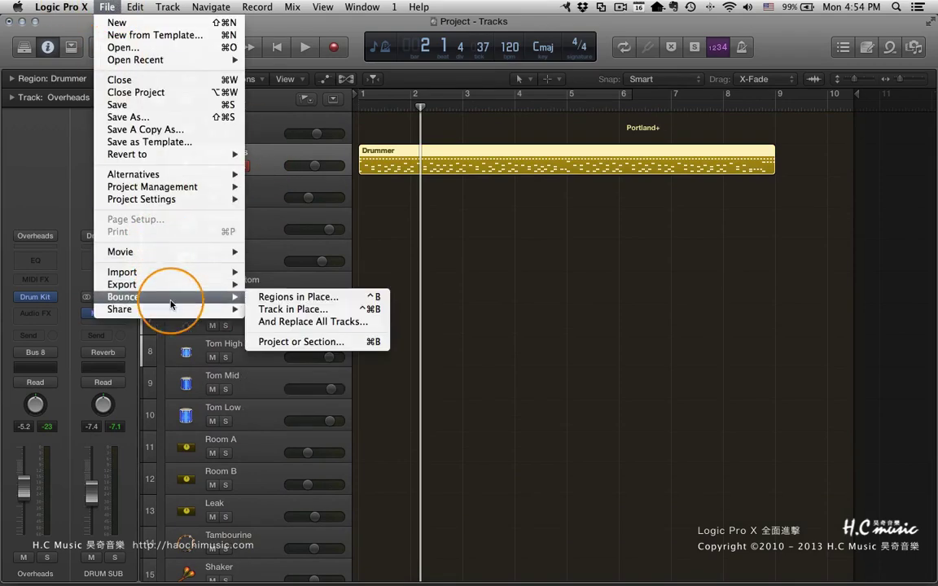
{"action": "left_click", "coordinate": [334, 309]}
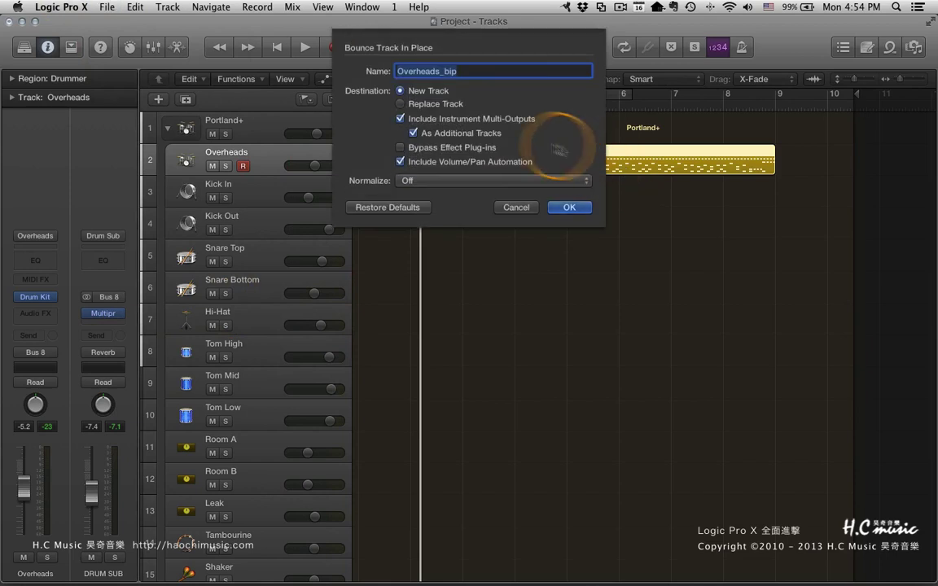
{"action": "left_click", "coordinate": [570, 207]}
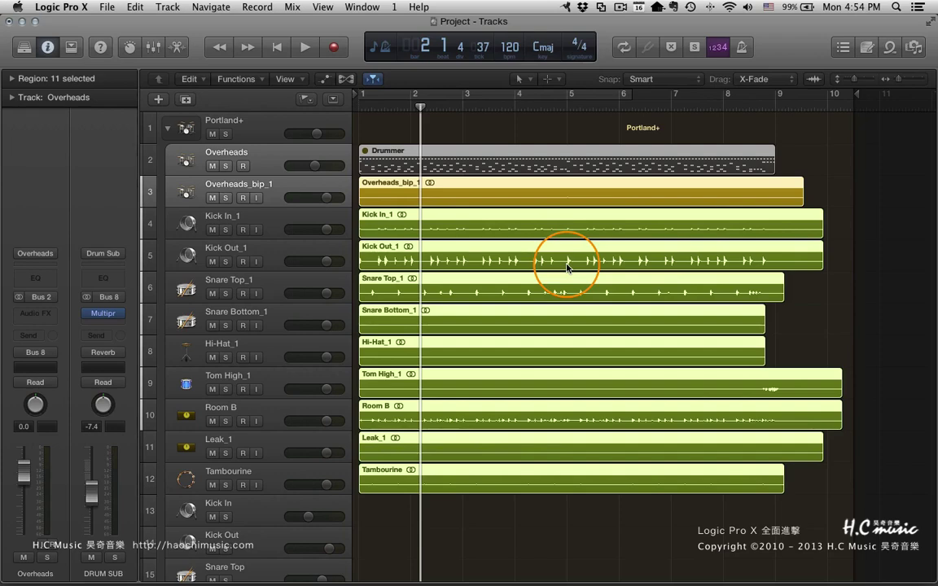
{"action": "scroll", "coordinate": [567, 267], "scroll_direction": "down", "scroll_amount": 1}
{"action": "scroll", "coordinate": [568, 267], "scroll_direction": "down", "scroll_amount": 10}
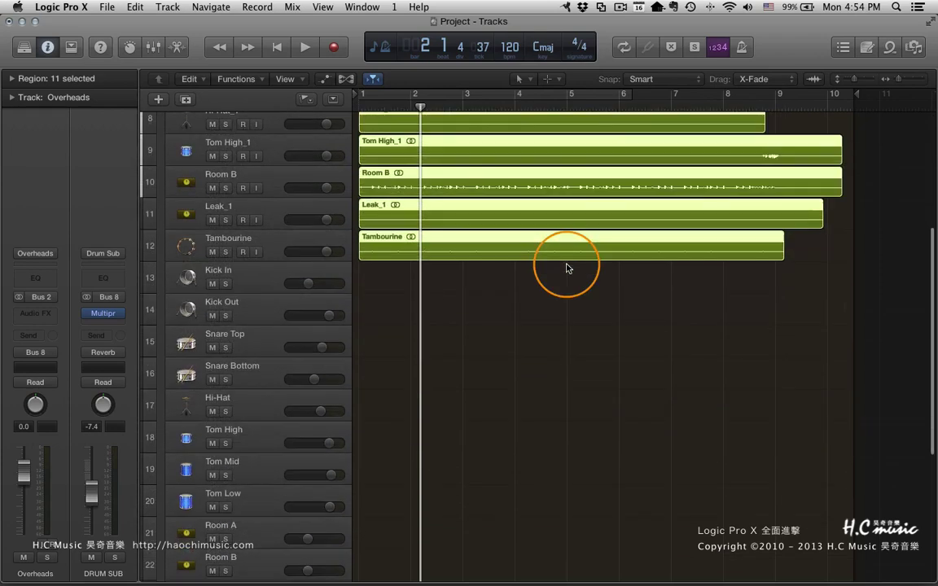
- Look through the track list below the bounced tracks, and select the Drummer region on the Overheads track
{"action": "scroll", "coordinate": [568, 267], "scroll_direction": "down", "scroll_amount": 3}
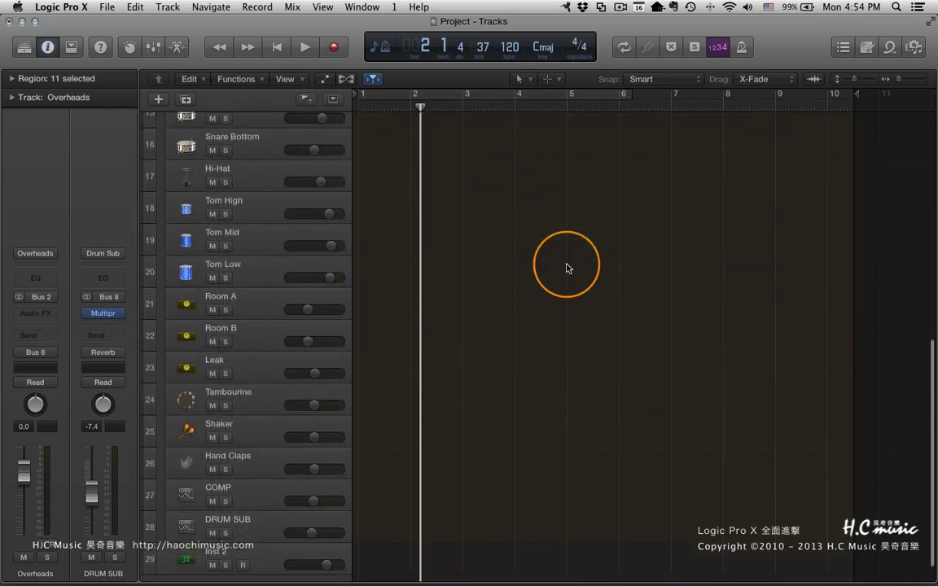
{"action": "scroll", "coordinate": [232, 244], "scroll_direction": "up", "scroll_amount": 12}
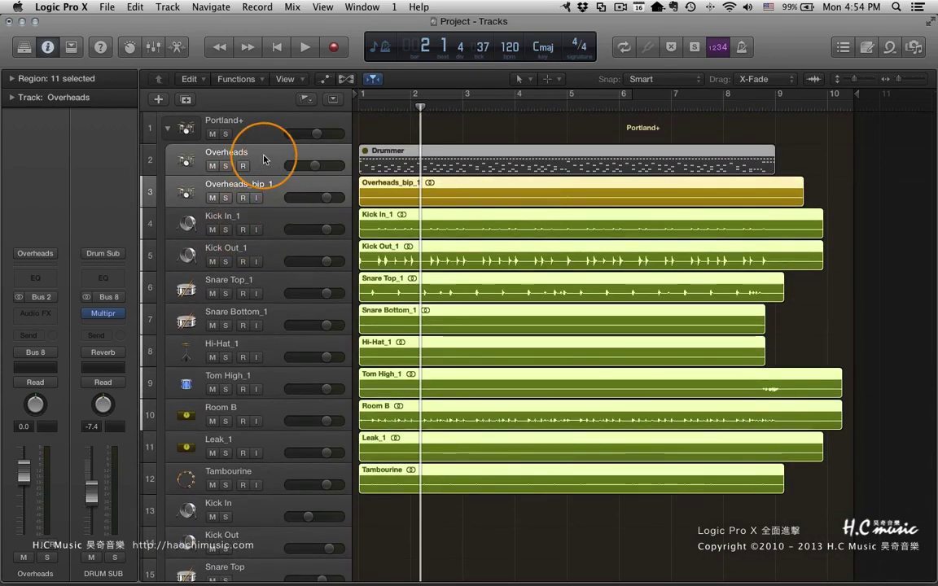
{"action": "left_click", "coordinate": [454, 155]}
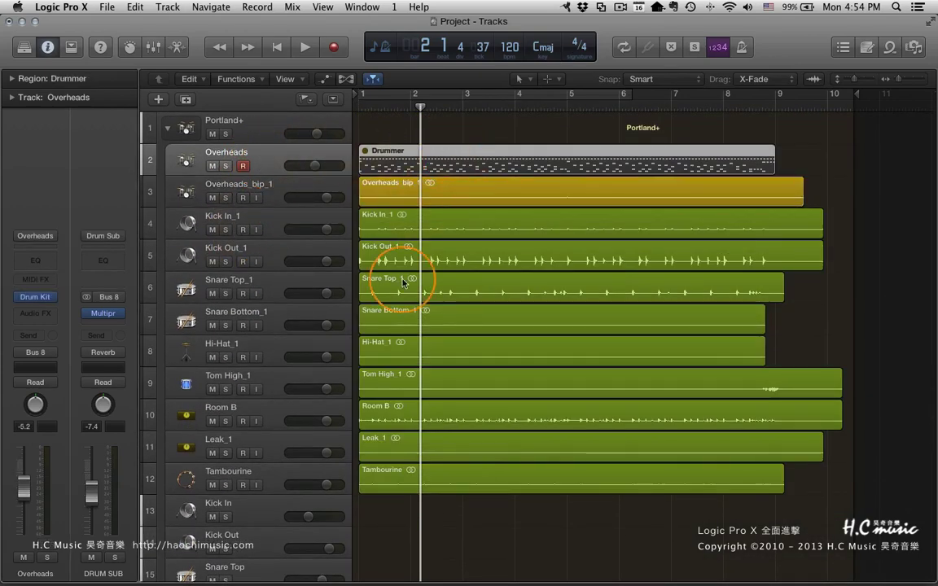
- Play the bounced audio while soloing Kick Out_1, Snare Top_1, Kick In_1 and Tom High_1, skipping ahead to the tom hits near bar 9
{"action": "key", "text": "space"}
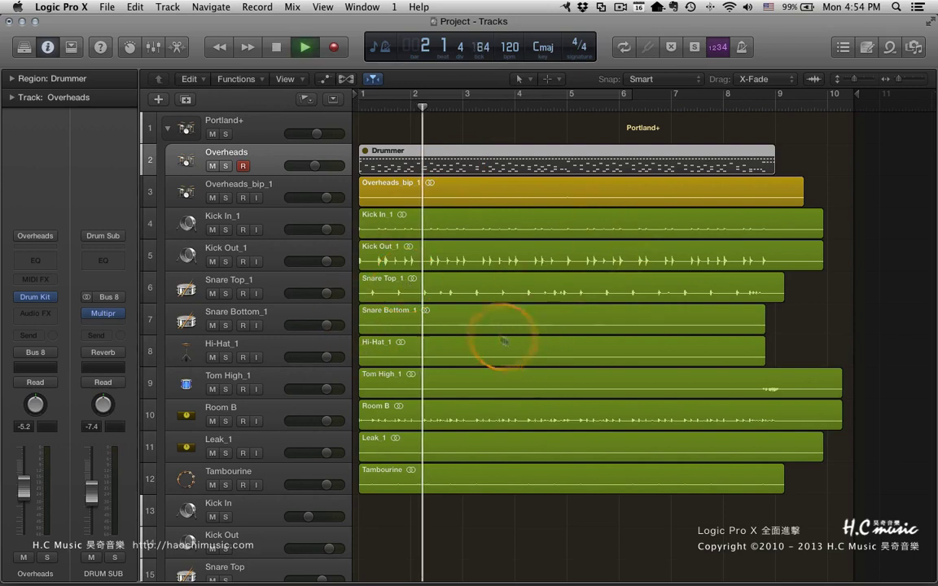
{"action": "left_click", "coordinate": [226, 261]}
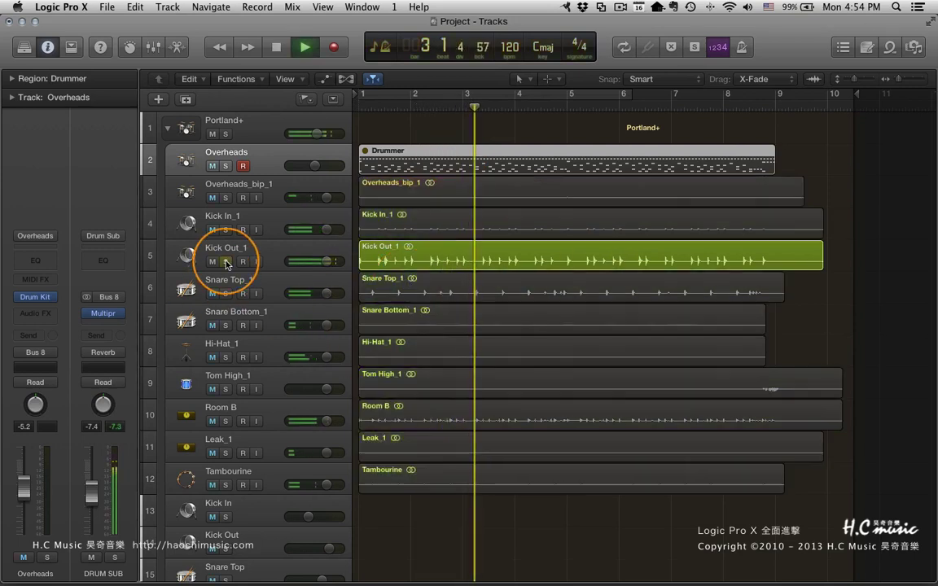
{"action": "left_click", "coordinate": [225, 293]}
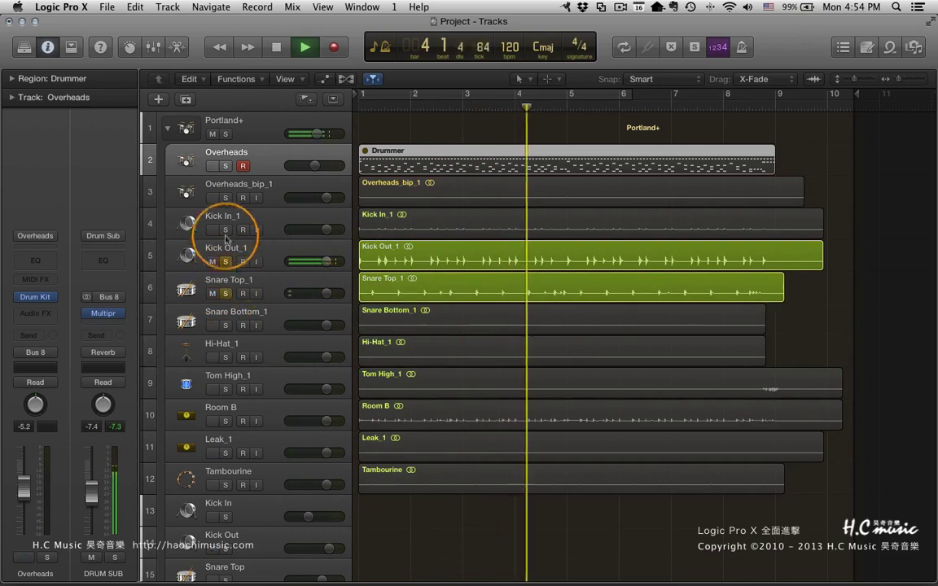
{"action": "left_click", "coordinate": [225, 230]}
{"action": "left_click", "coordinate": [225, 389]}
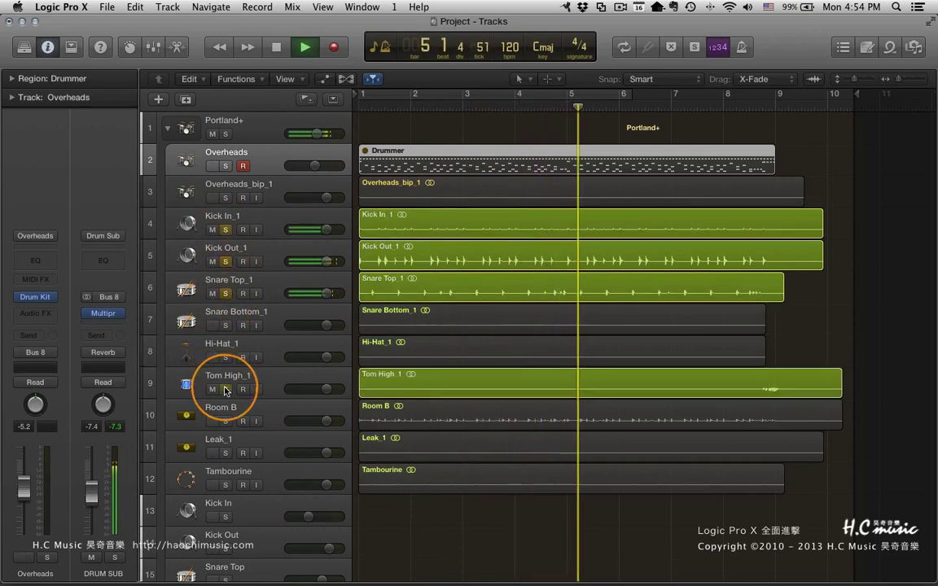
{"action": "left_click", "coordinate": [763, 109]}
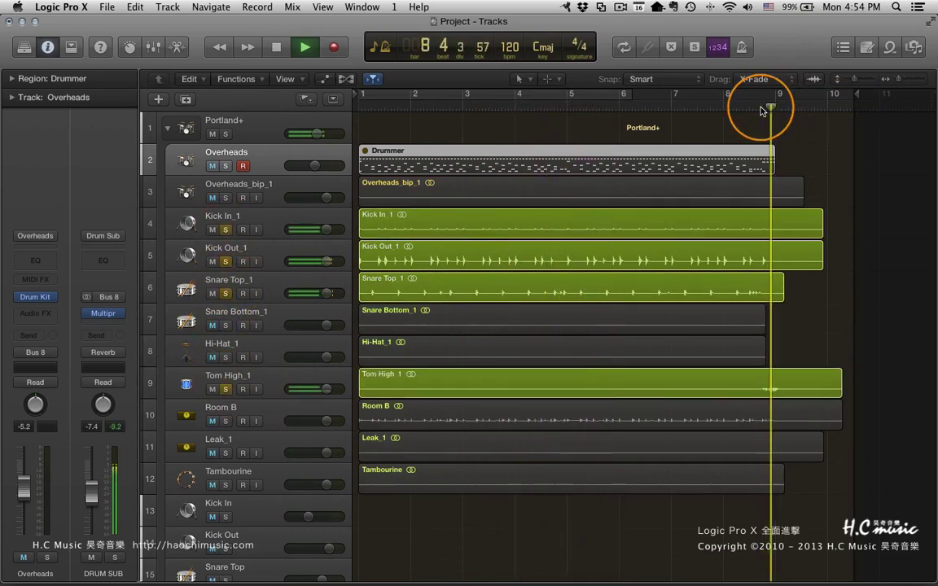
{"action": "key", "text": "space"}
- Audition Tom High_1 alone from bar 8 beat 4, and clear all solos
{"action": "left_click", "coordinate": [225, 389]}
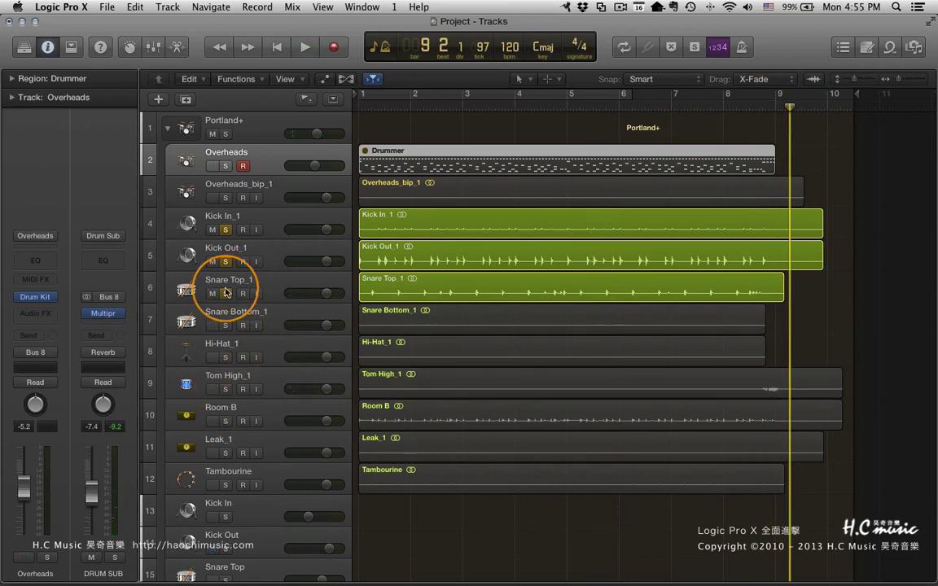
{"action": "left_click_drag", "start_coordinate": [226, 293], "coordinate": [226, 207]}
{"action": "left_click", "coordinate": [226, 389]}
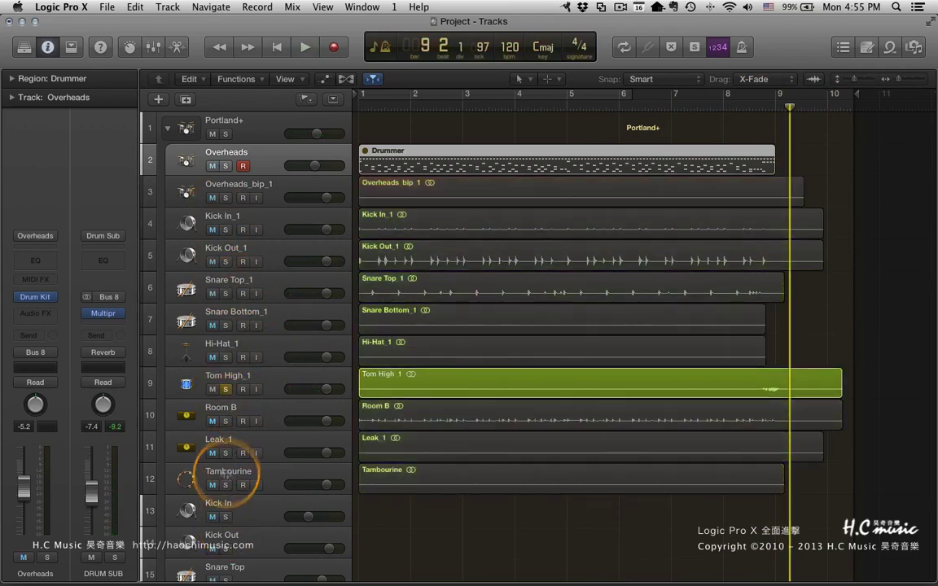
{"action": "left_click", "coordinate": [763, 109]}
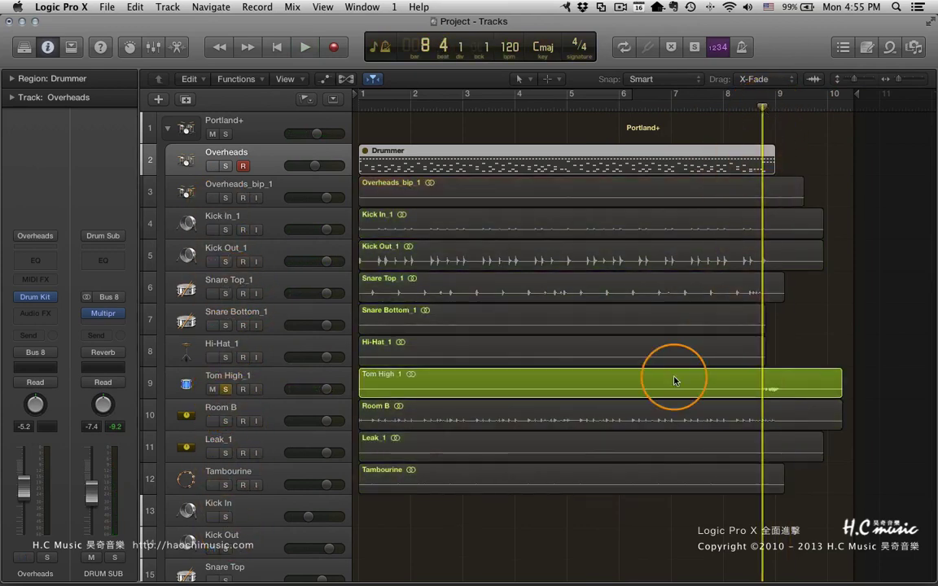
{"action": "key", "text": "space"}
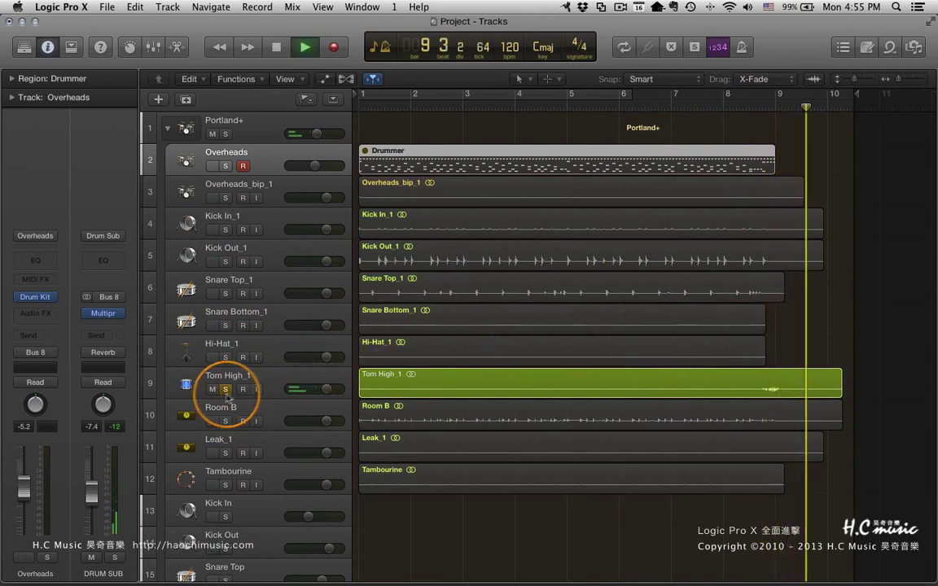
{"action": "left_click", "coordinate": [225, 389]}
{"action": "key", "text": "space"}
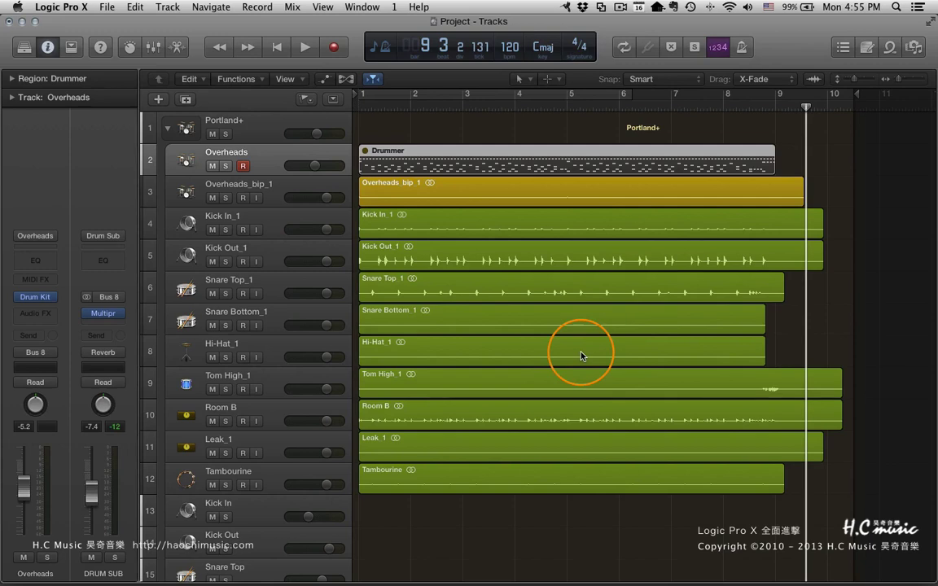
- Look over the options for exporting all tracks as audio files, and cancel the export
{"action": "left_click", "coordinate": [106, 6]}
{"action": "mouse_move", "coordinate": [150, 289]}
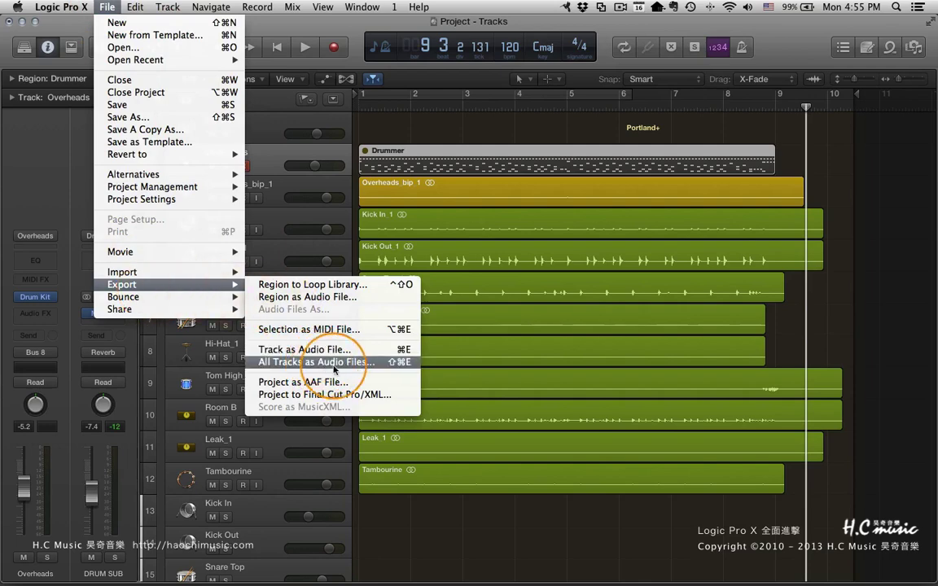
{"action": "left_click", "coordinate": [357, 367]}
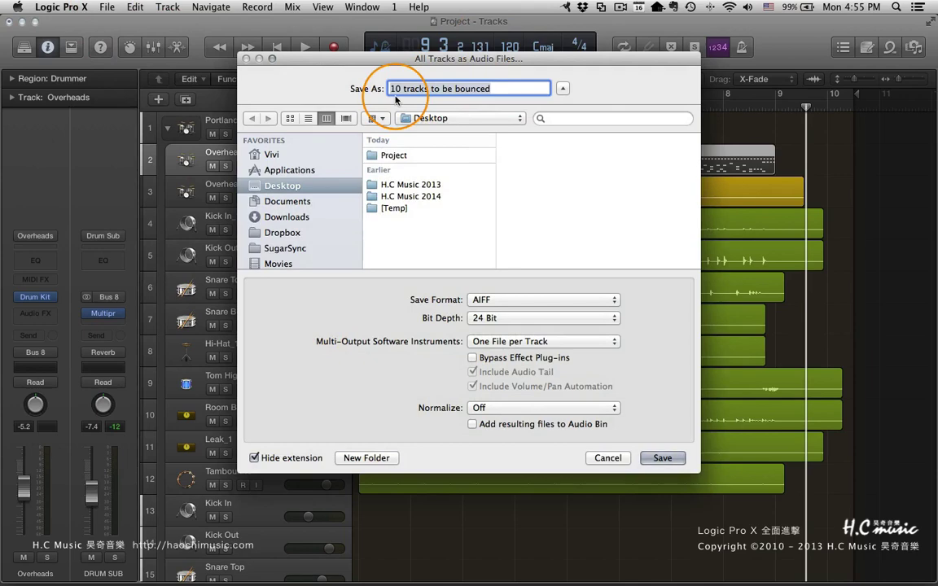
{"action": "left_click", "coordinate": [607, 458]}
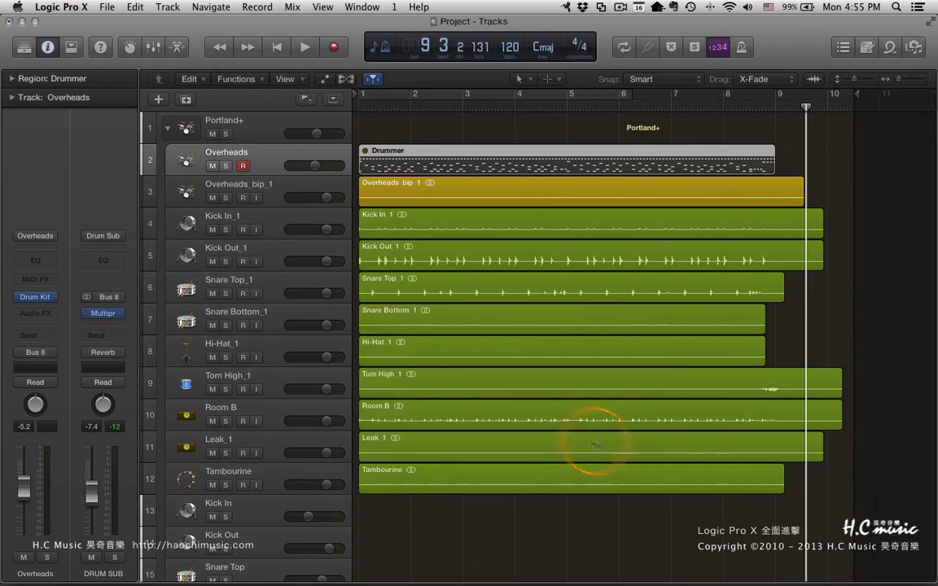
- Select the Tambourine track and go through the bounced regions one by one from Leak_1 up to Overheads_bip_1
{"action": "left_click", "coordinate": [416, 201]}
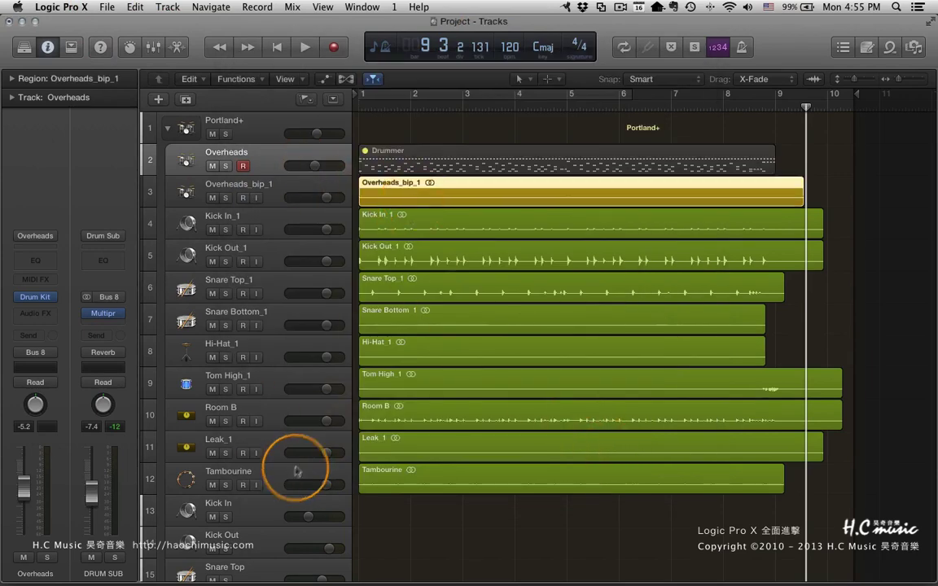
{"action": "left_click", "coordinate": [273, 480]}
{"action": "left_click", "coordinate": [416, 446]}
{"action": "left_click", "coordinate": [423, 413]}
{"action": "left_click", "coordinate": [429, 388]}
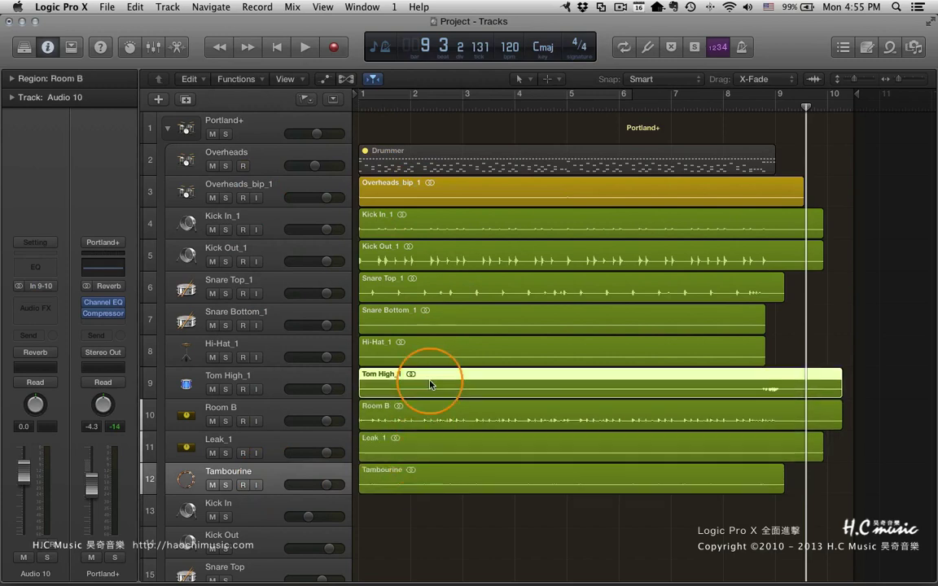
{"action": "left_click", "coordinate": [429, 352]}
{"action": "left_click", "coordinate": [429, 320]}
{"action": "left_click", "coordinate": [425, 289]}
{"action": "left_click", "coordinate": [422, 257]}
{"action": "left_click", "coordinate": [429, 225]}
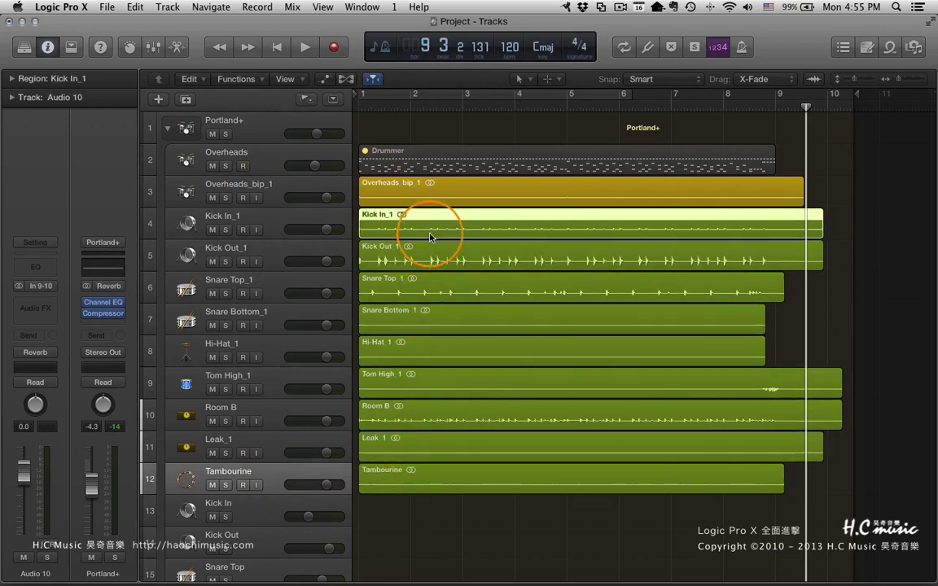
{"action": "left_click", "coordinate": [445, 190]}
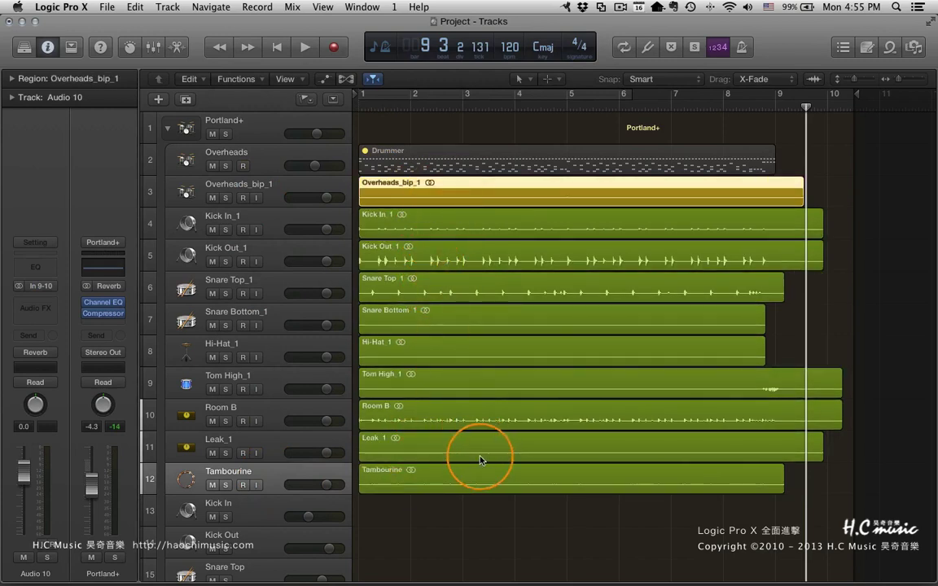
- Look over the options for exporting the Tambourine track as a single audio file, and cancel the export
{"action": "left_click", "coordinate": [109, 6]}
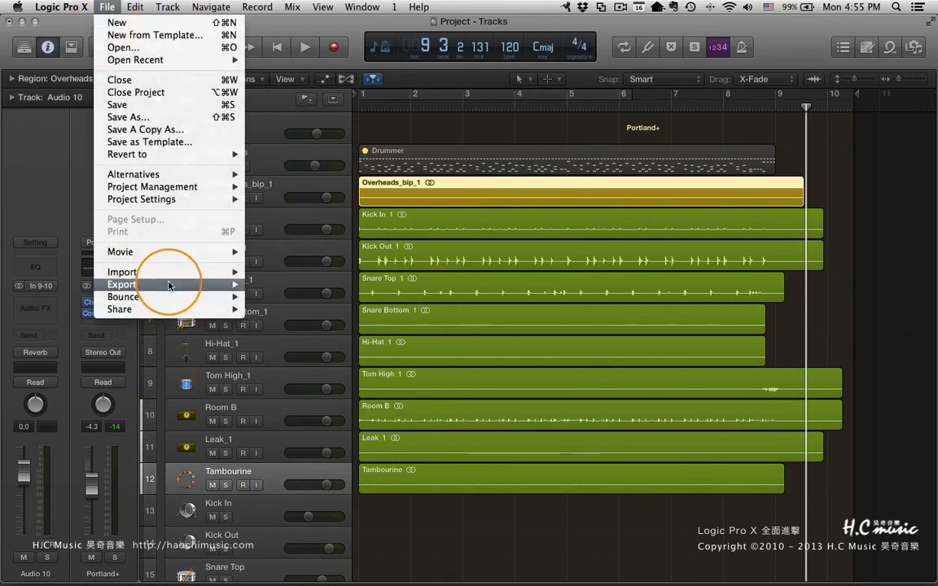
{"action": "mouse_move", "coordinate": [204, 284]}
{"action": "left_click", "coordinate": [320, 350]}
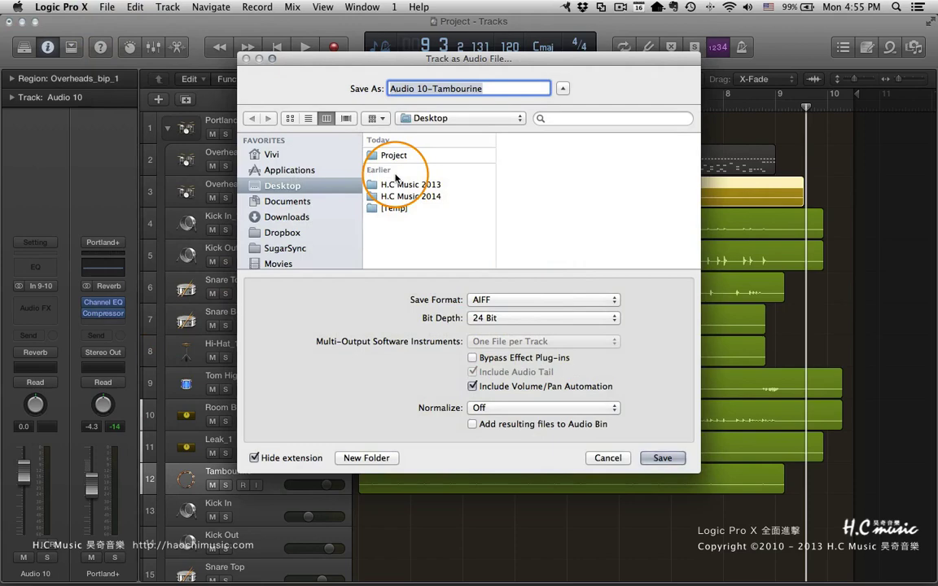
{"action": "left_click", "coordinate": [607, 458]}
- Set up an export of all tracks as audio files, creating a Desktop folder named Drums as the destination
{"action": "left_click", "coordinate": [109, 7]}
{"action": "mouse_move", "coordinate": [178, 284]}
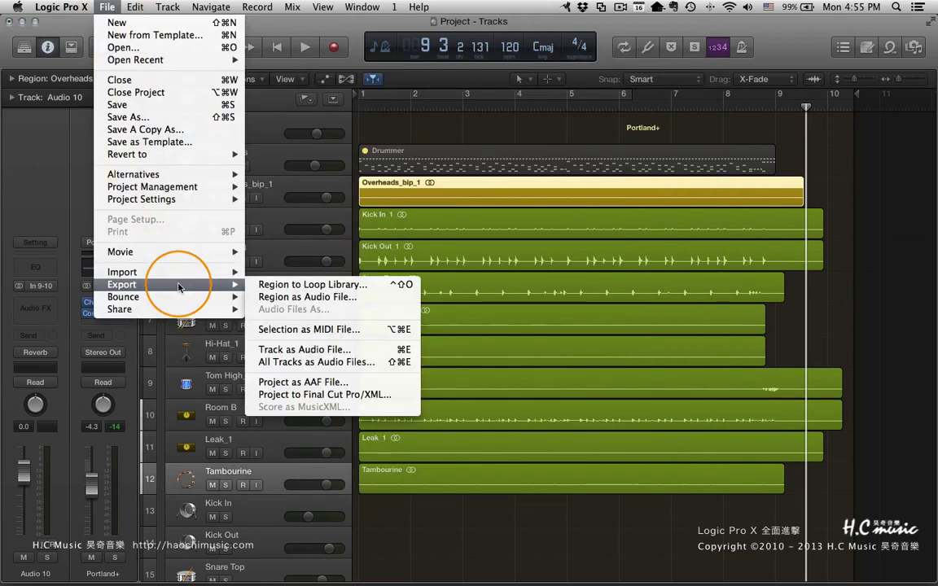
{"action": "left_click", "coordinate": [342, 363]}
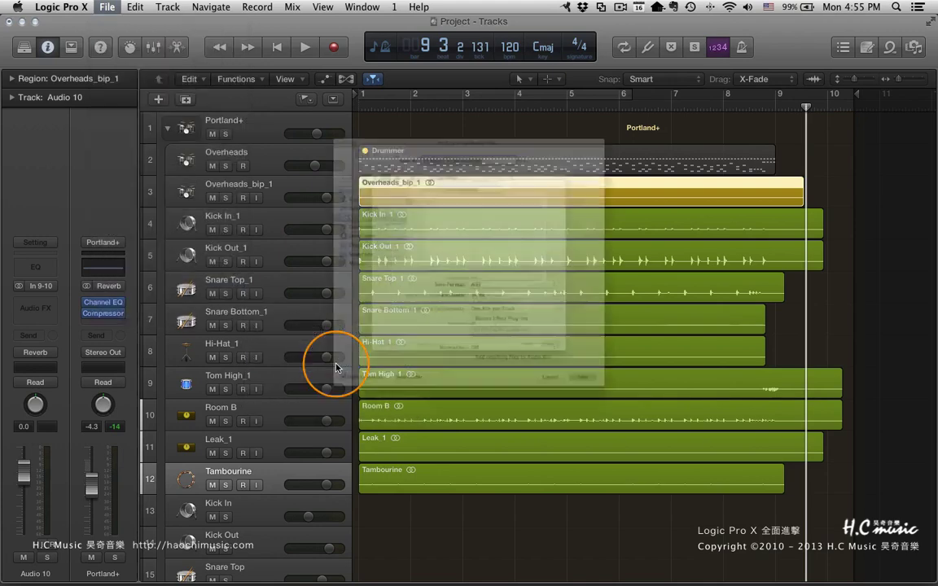
{"action": "left_click", "coordinate": [366, 458]}
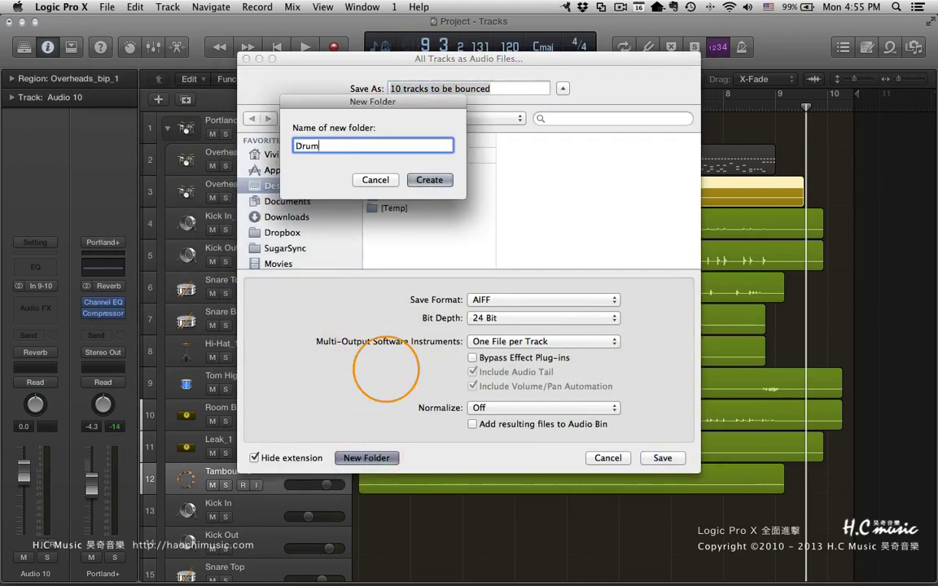
{"action": "type", "text": "Drums"}
{"action": "key", "text": "Return"}
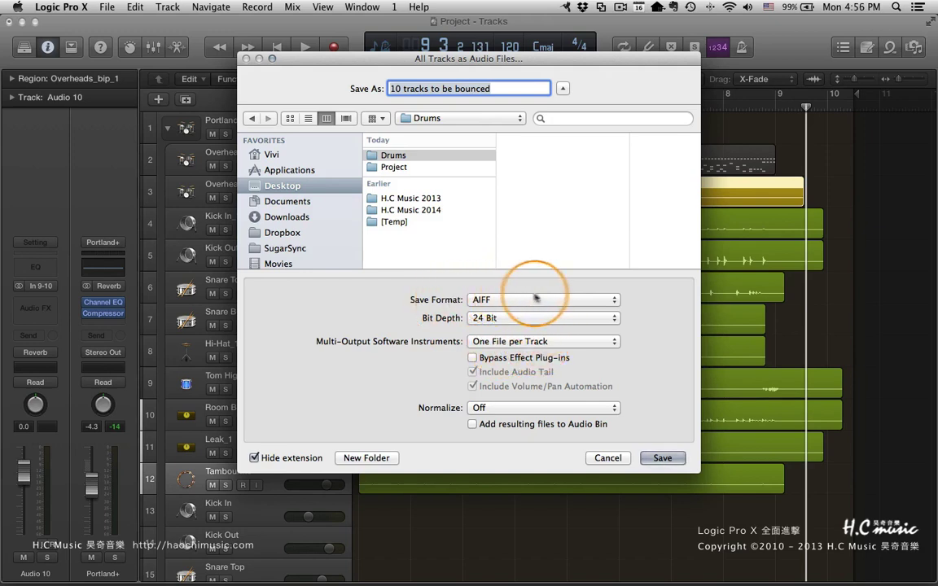
- Export all tracks into the Drums folder as 24 Bit AIFF, one file per track, with Normalize off and effect plug-ins not bypassed
{"action": "left_click", "coordinate": [504, 410]}
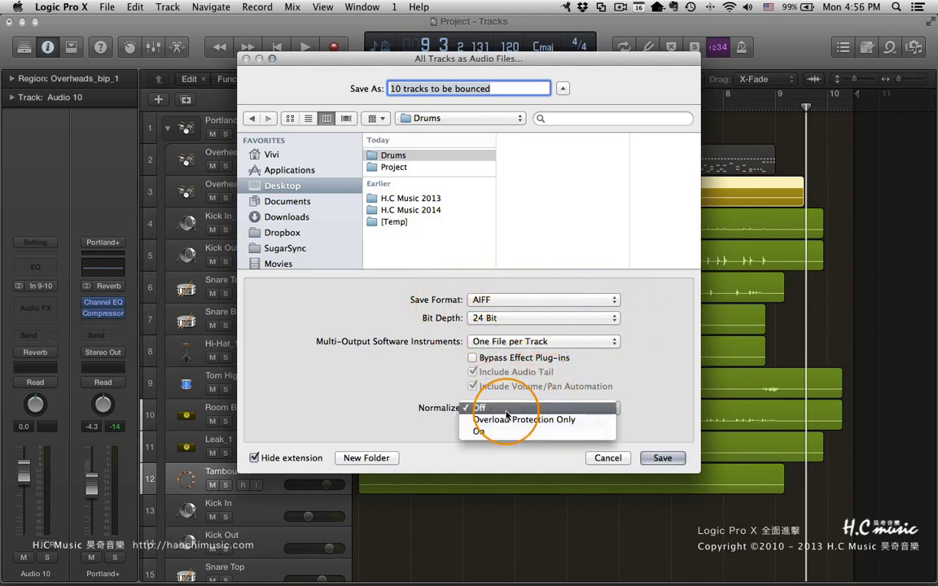
{"action": "left_click", "coordinate": [618, 385]}
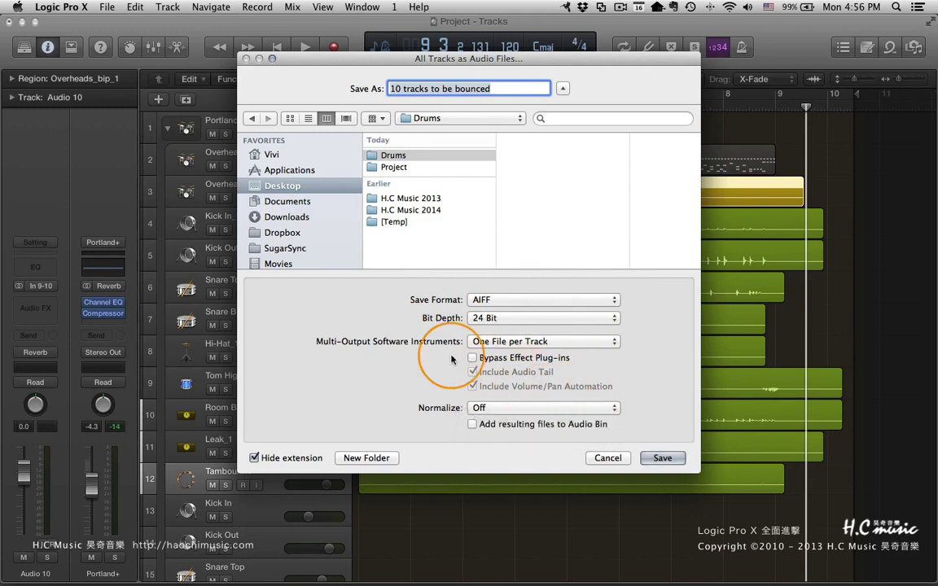
{"action": "left_click", "coordinate": [476, 360]}
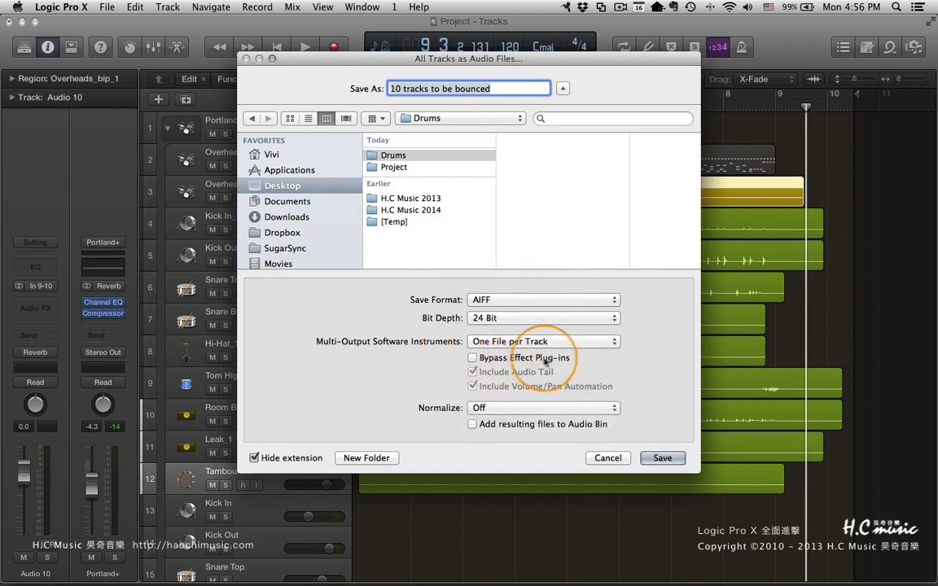
{"action": "left_click", "coordinate": [672, 460]}
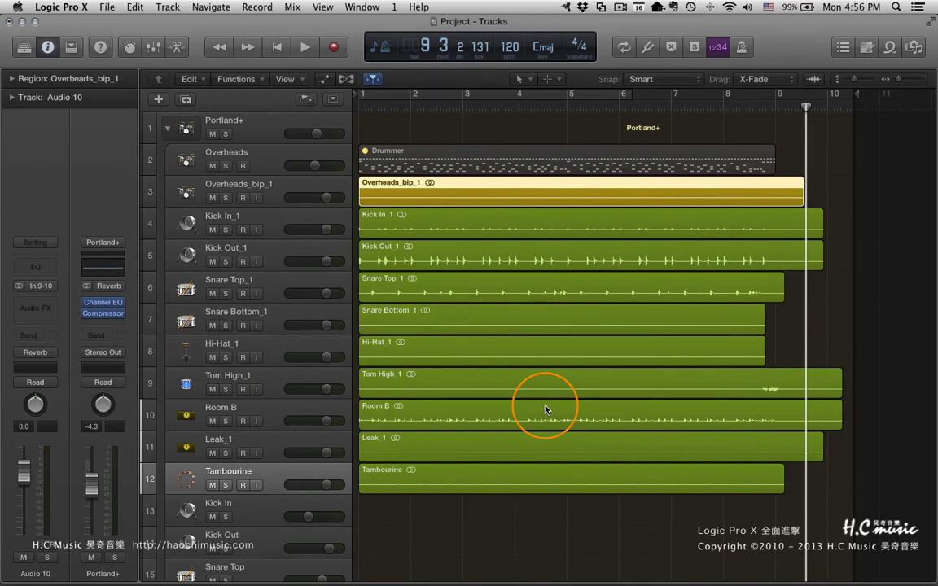
- Switch to Finder, check the exported audio files in the Desktop's Drums folder, and close the folder window
{"action": "key", "text": "F11"}
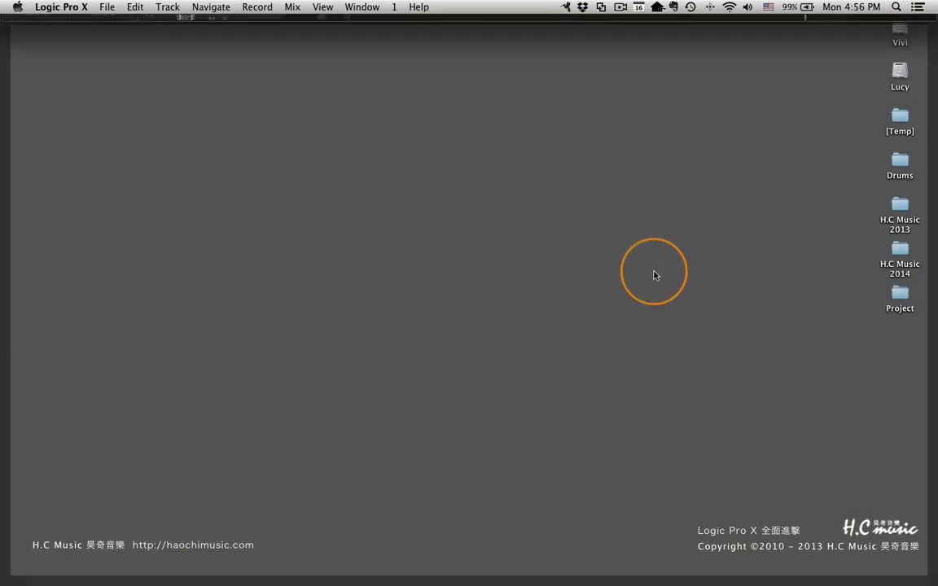
{"action": "double_click", "coordinate": [893, 162]}
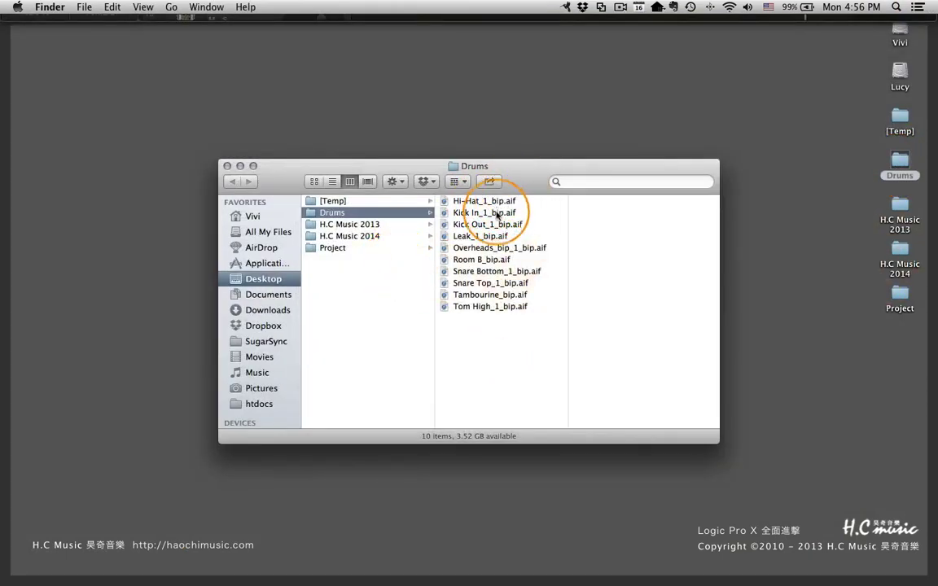
{"action": "key", "text": "F11"}
{"action": "left_click_drag", "start_coordinate": [288, 172], "coordinate": [350, 195]}
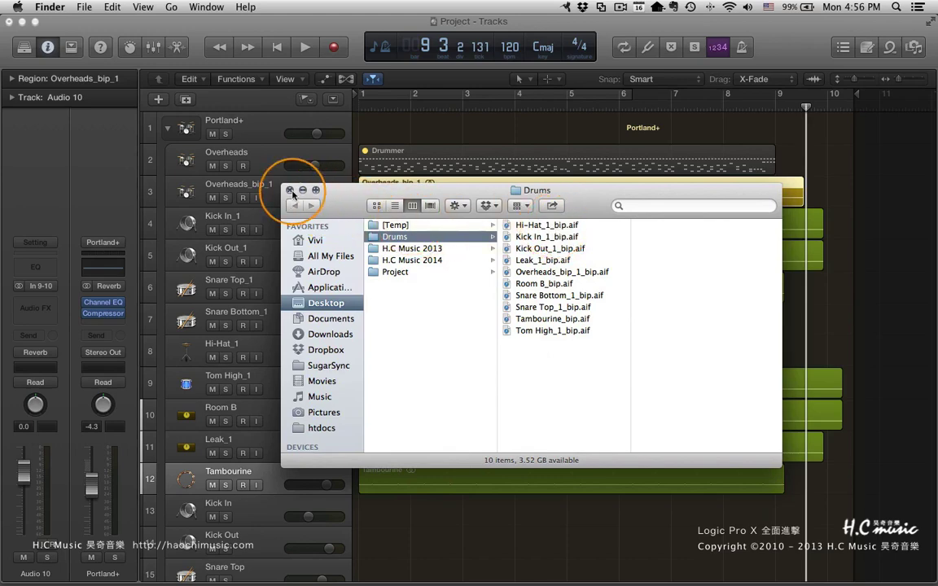
{"action": "left_click", "coordinate": [290, 190]}
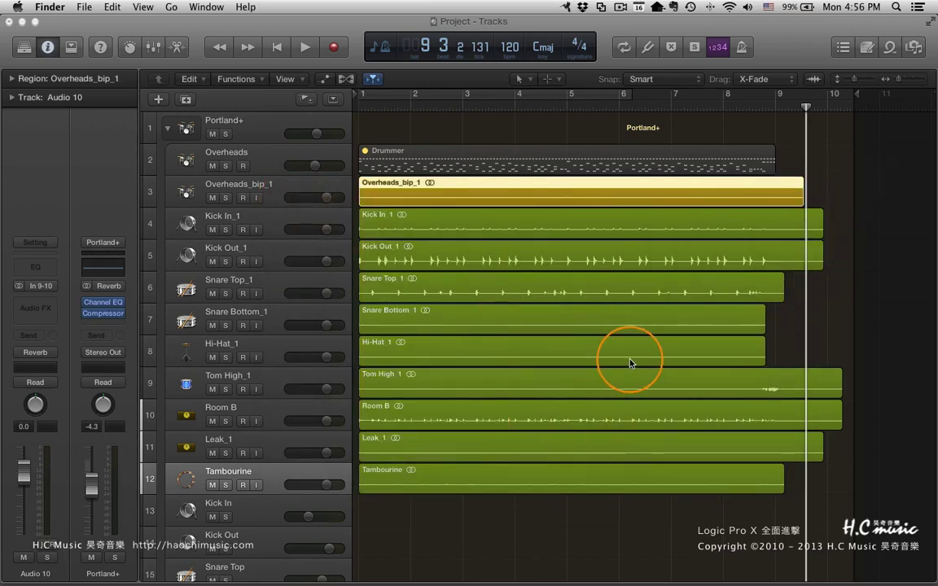